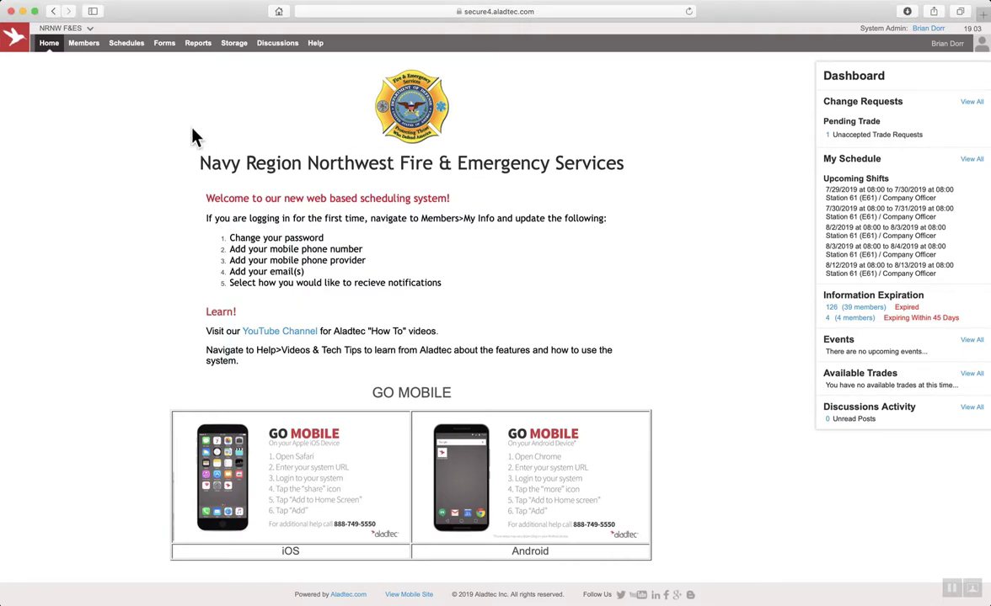
# Open the Hourly Editor from the Schedules menu, showing Mon, Jul 29, 2019.
pyautogui.moveTo(132, 59)
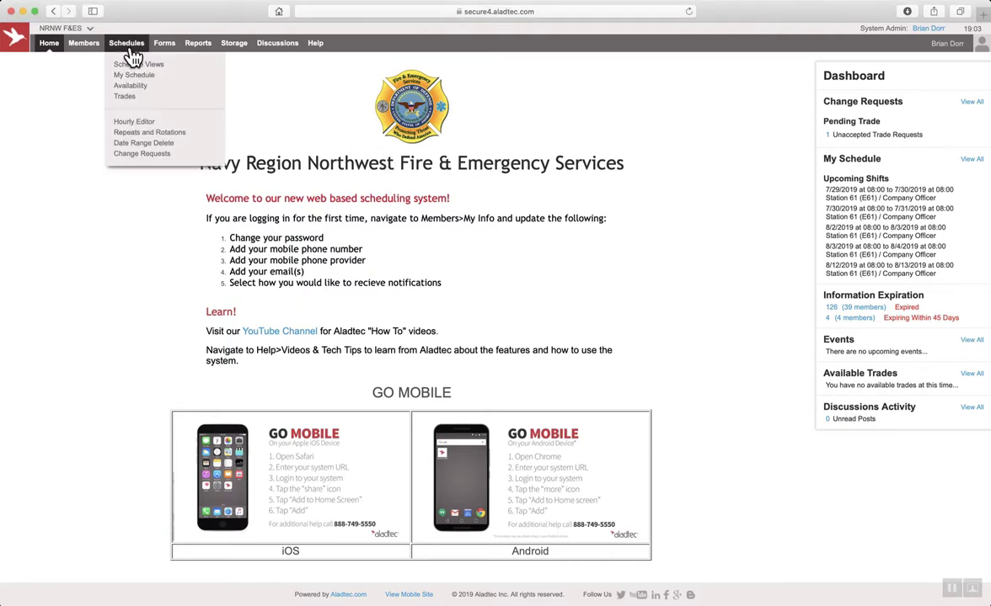
pyautogui.click(141, 125)
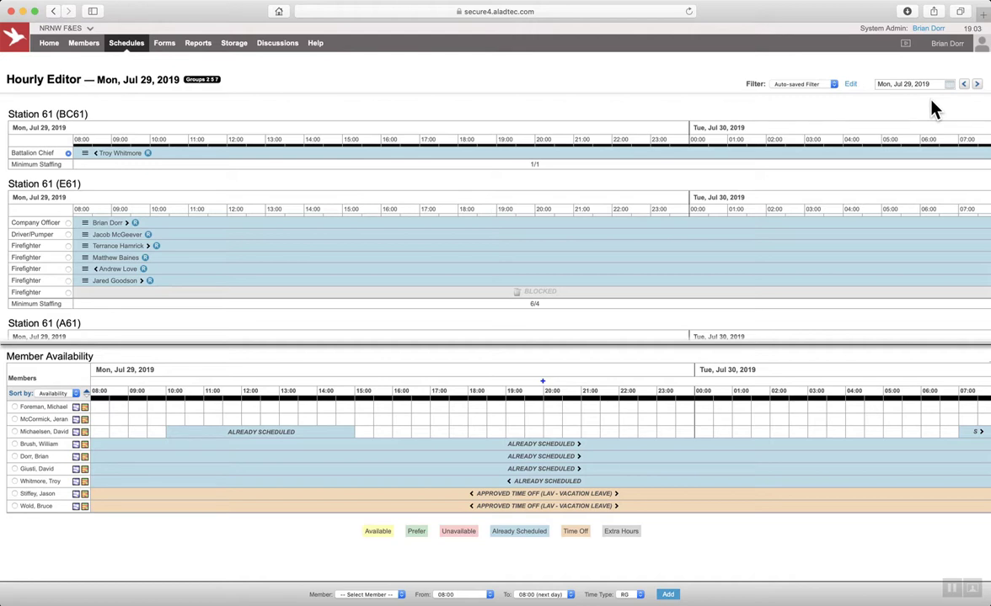
# Advance the schedule to Tue, Jul 30, 2019 and scroll through every station's staffing.
pyautogui.click(976, 85)
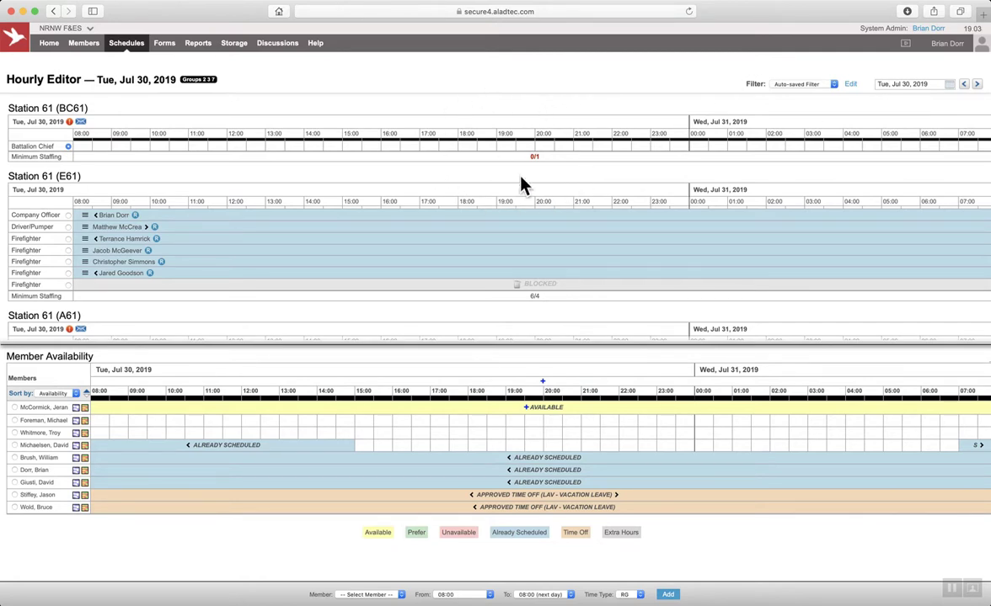
pyautogui.scroll(-2, 520, 185)
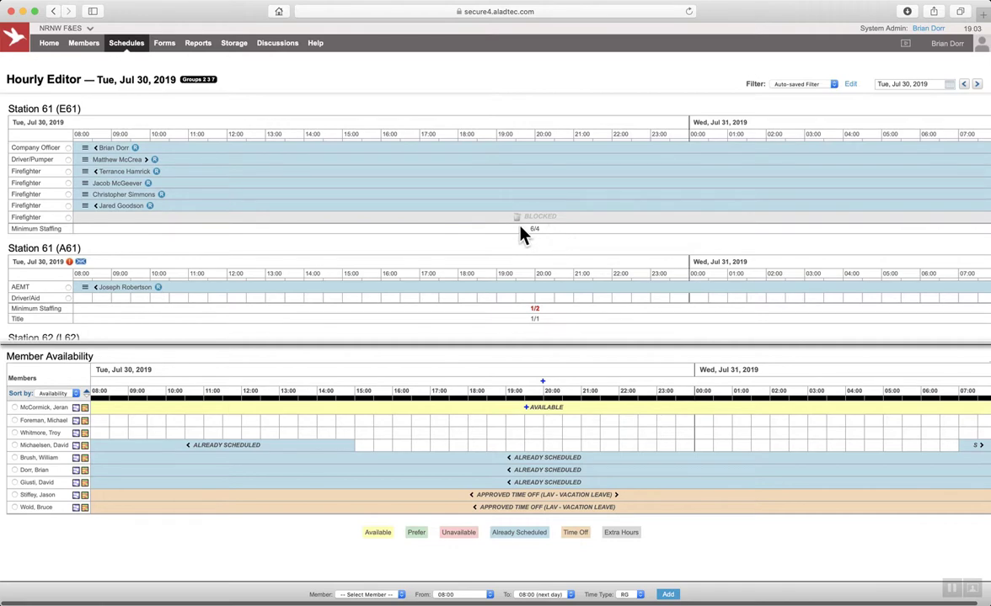
pyautogui.scroll(-3, 522, 233)
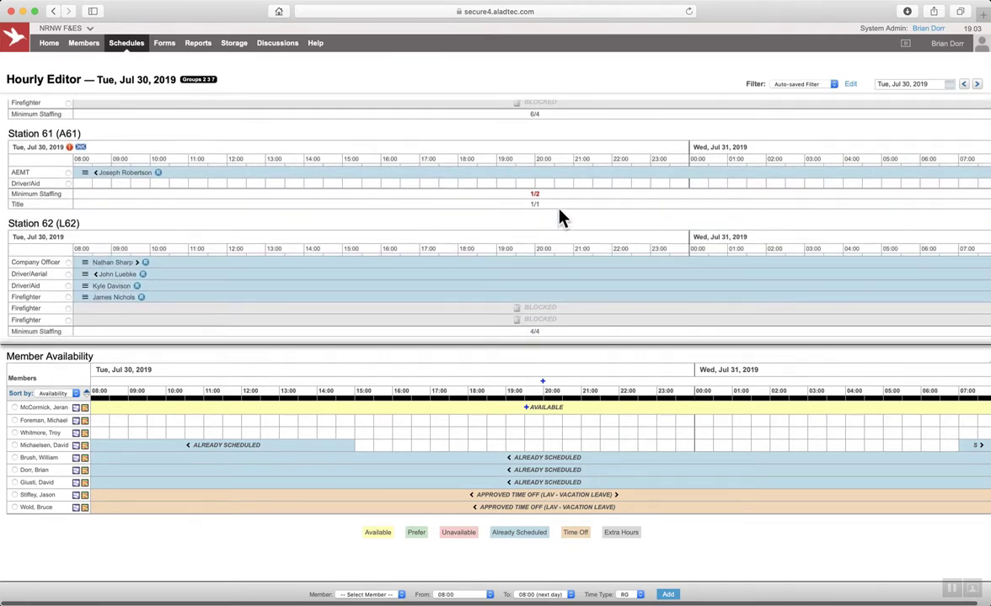
pyautogui.scroll(-4, 531, 223)
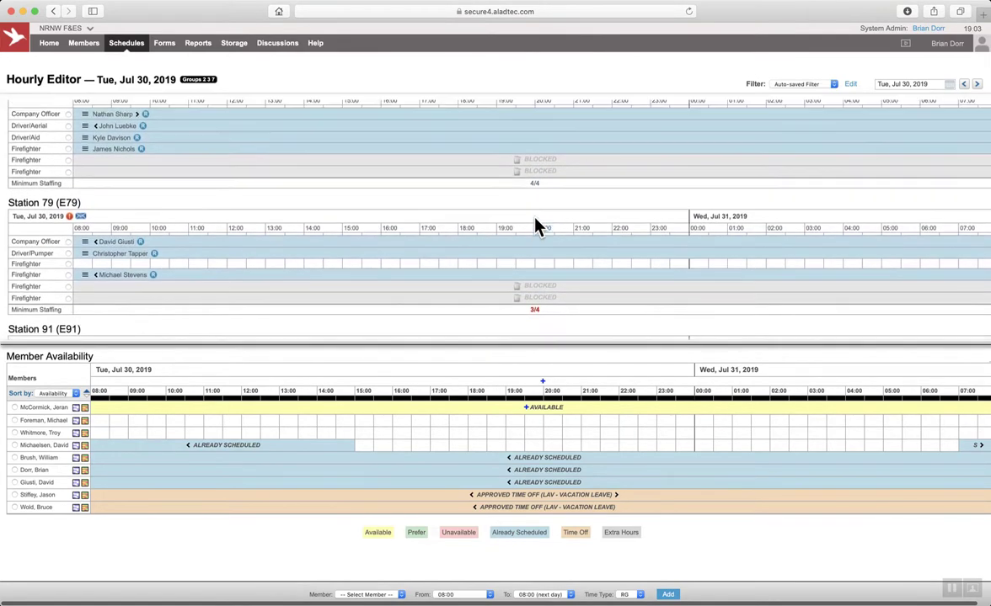
pyautogui.scroll(2, 535, 222)
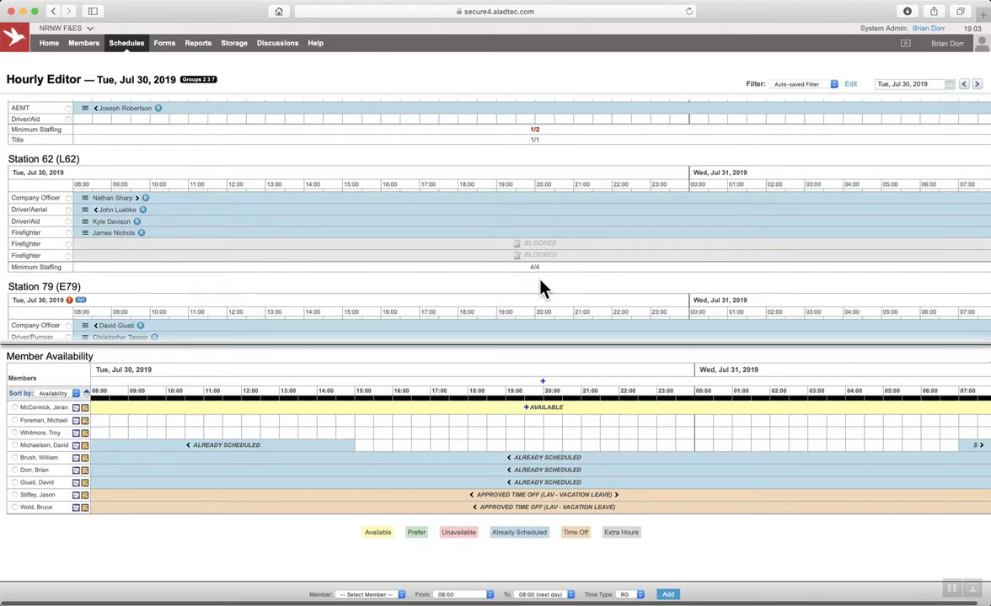
pyautogui.scroll(-4, 543, 285)
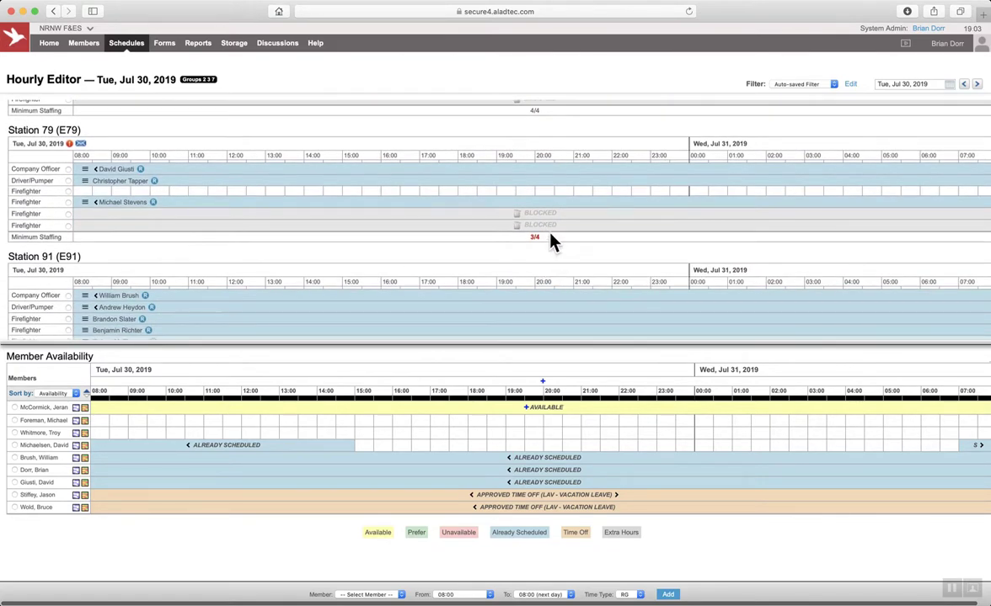
pyautogui.scroll(-1, 552, 257)
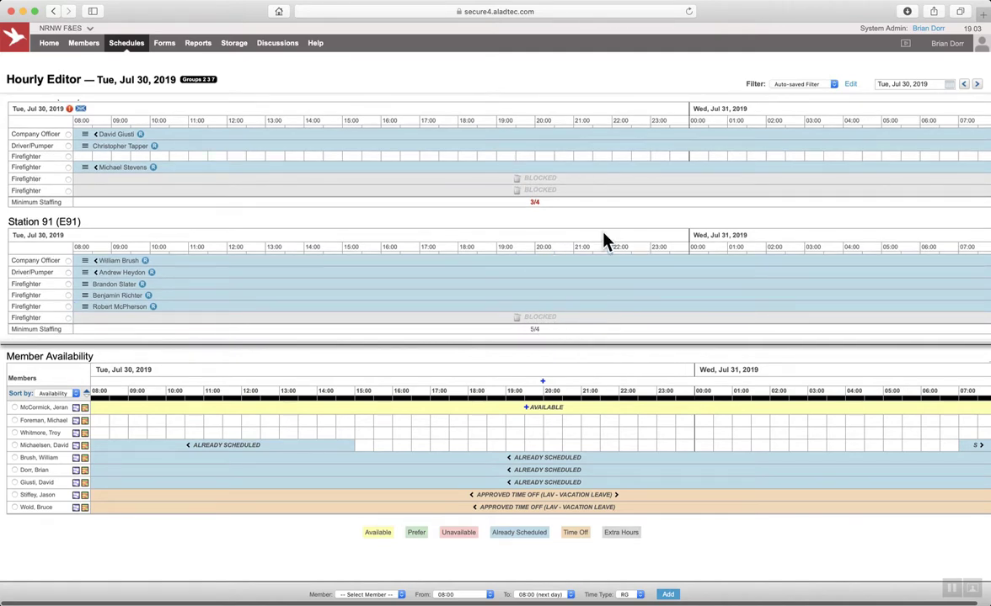
pyautogui.scroll(10, 603, 240)
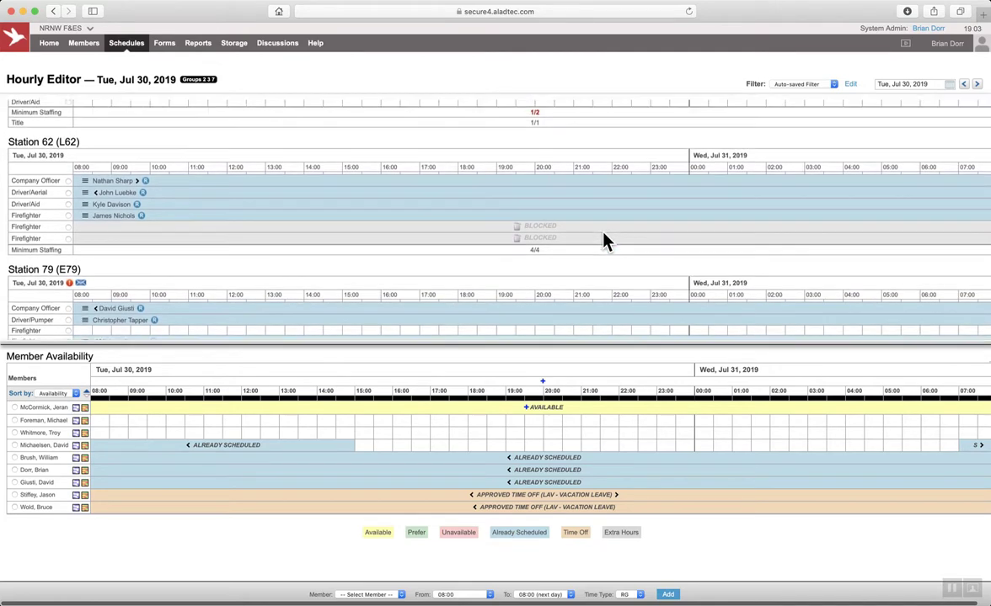
pyautogui.scroll(3, 603, 240)
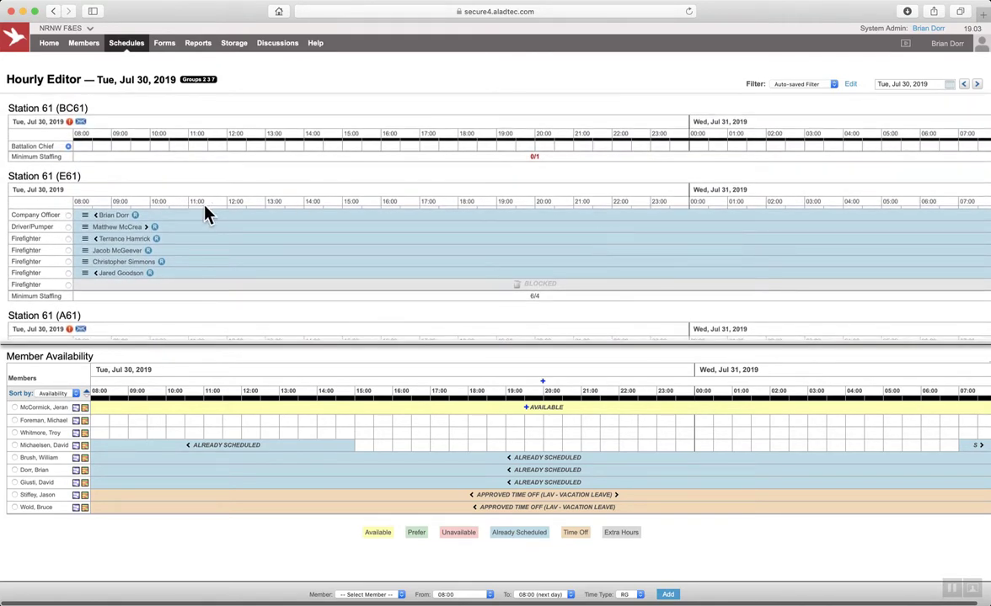
# Move the E61 Company Officer to BC61 Battalion Chief, a firefighter to Company Officer, another to A61 Driver/Aid.
pyautogui.moveTo(166, 220); pyautogui.dragTo(169, 150)
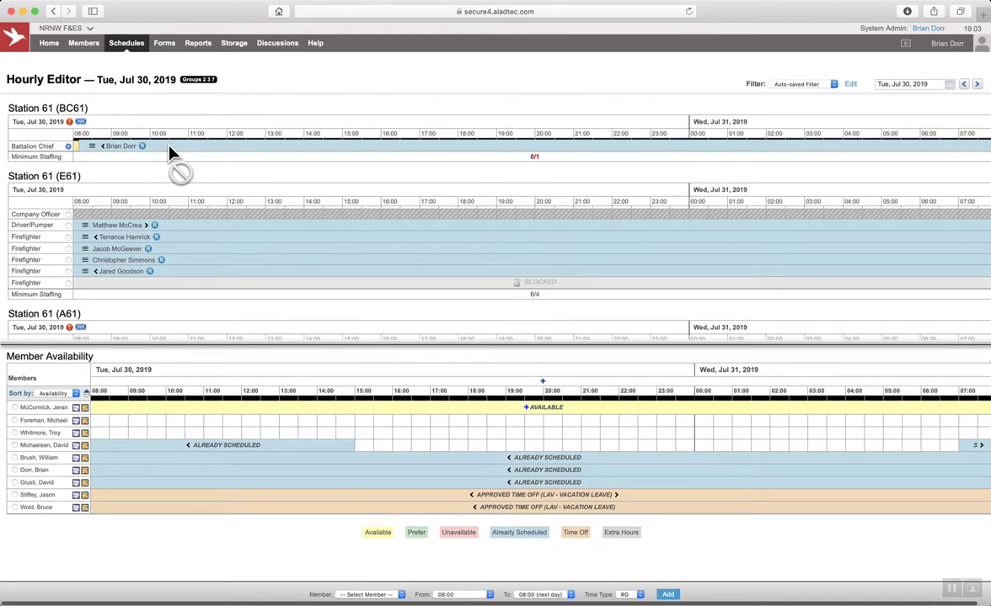
pyautogui.moveTo(169, 148)
pyautogui.mouseDown()
pyautogui.moveTo(173, 168)
pyautogui.moveTo(168, 150)
pyautogui.mouseUp()
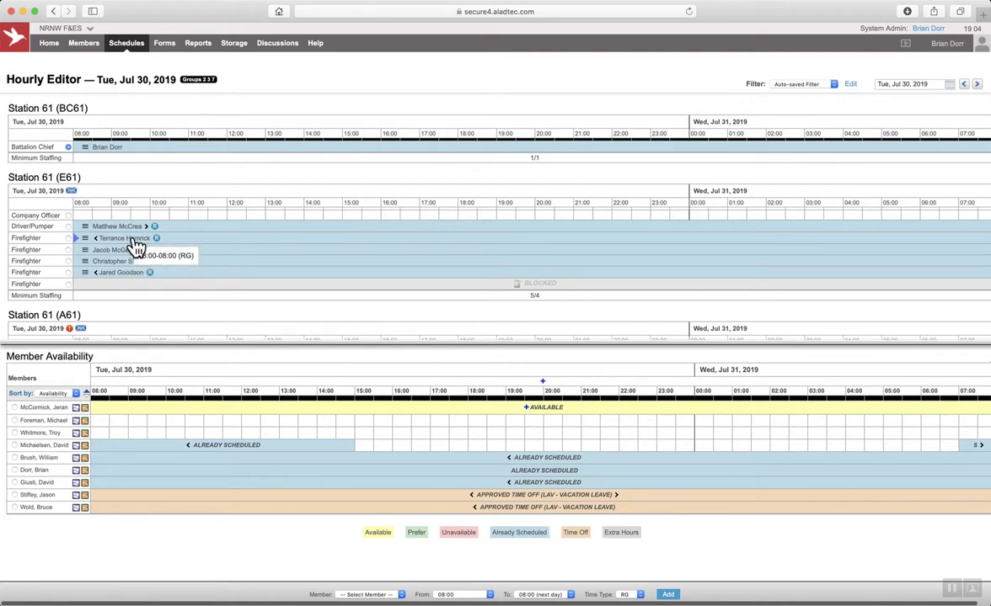
pyautogui.moveTo(135, 243)
pyautogui.mouseDown()
pyautogui.moveTo(150, 226)
pyautogui.moveTo(139, 217)
pyautogui.moveTo(155, 220)
pyautogui.moveTo(133, 223)
pyautogui.mouseUp()
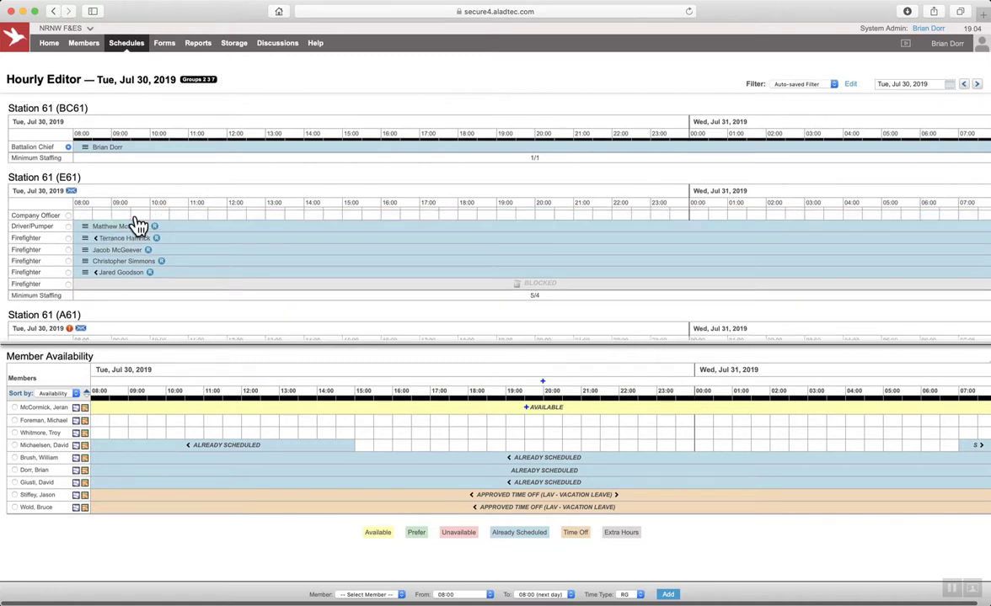
pyautogui.moveTo(126, 262)
pyautogui.mouseDown()
pyautogui.moveTo(138, 223)
pyautogui.moveTo(127, 215)
pyautogui.mouseUp()
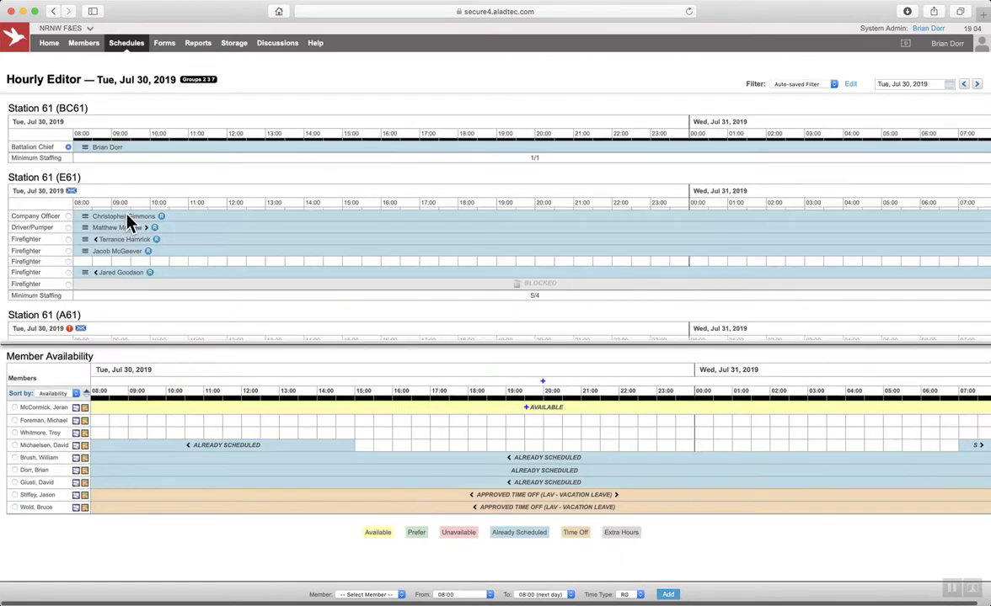
pyautogui.scroll(-3, 235, 246)
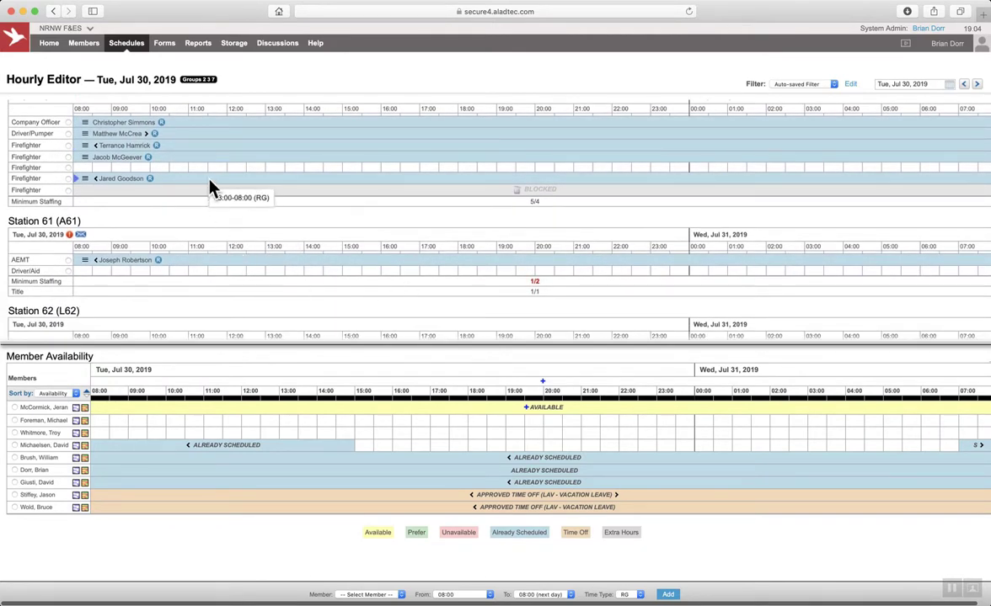
pyautogui.moveTo(210, 181)
pyautogui.mouseDown()
pyautogui.moveTo(219, 229)
pyautogui.moveTo(212, 277)
pyautogui.mouseUp()
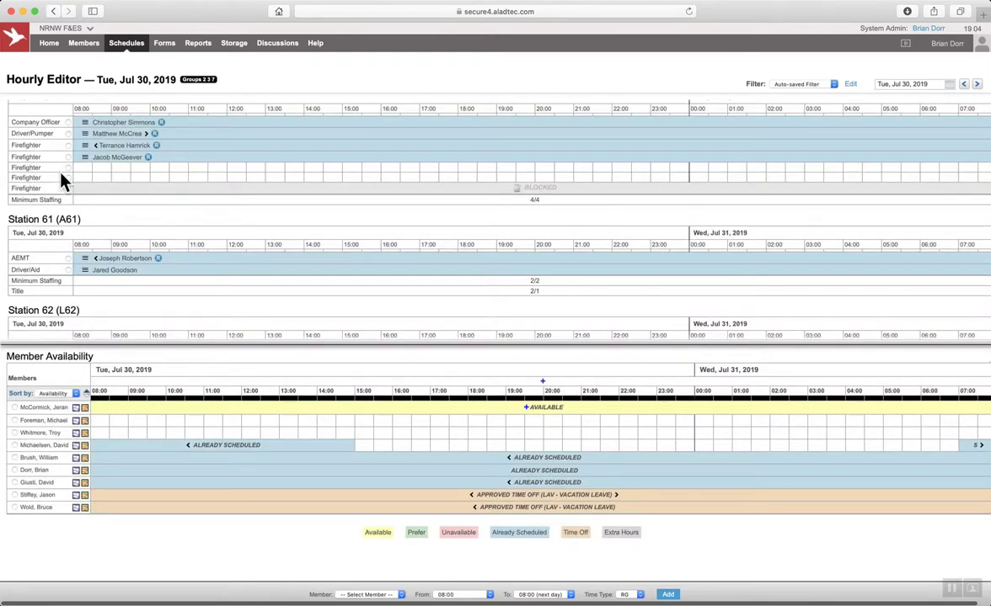
# Add BLOCK TIME to both empty E61 Firefighter positions for the full 08:00–08:00 shift.
pyautogui.click(68, 168)
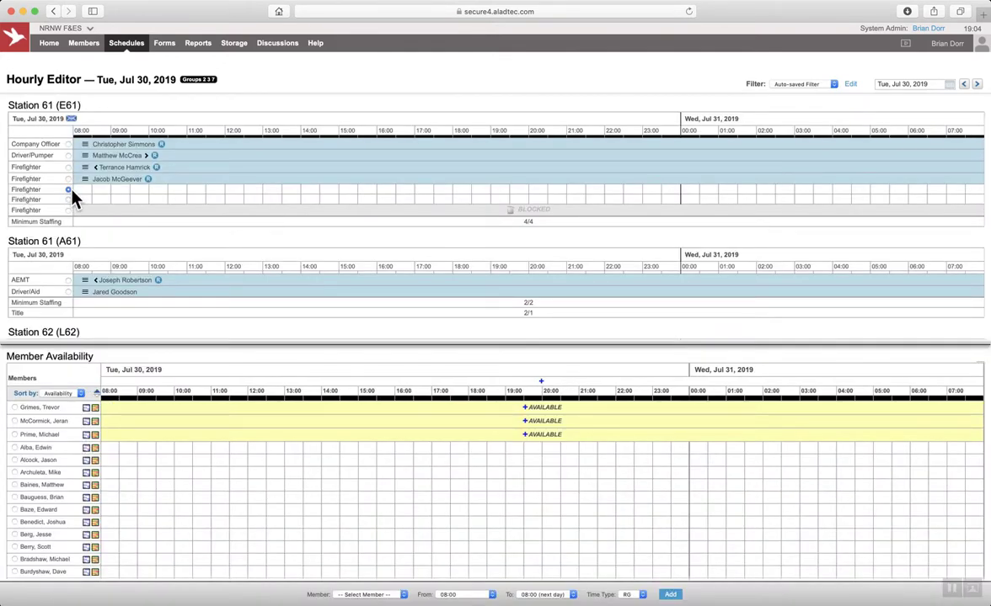
pyautogui.click(387, 594)
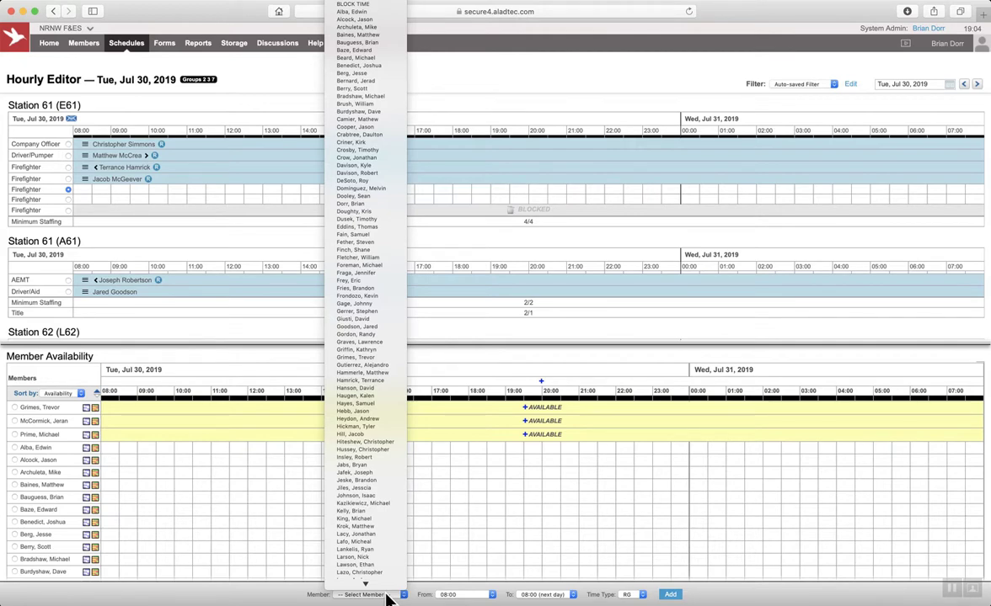
pyautogui.press('Down')
pyautogui.press('Return')
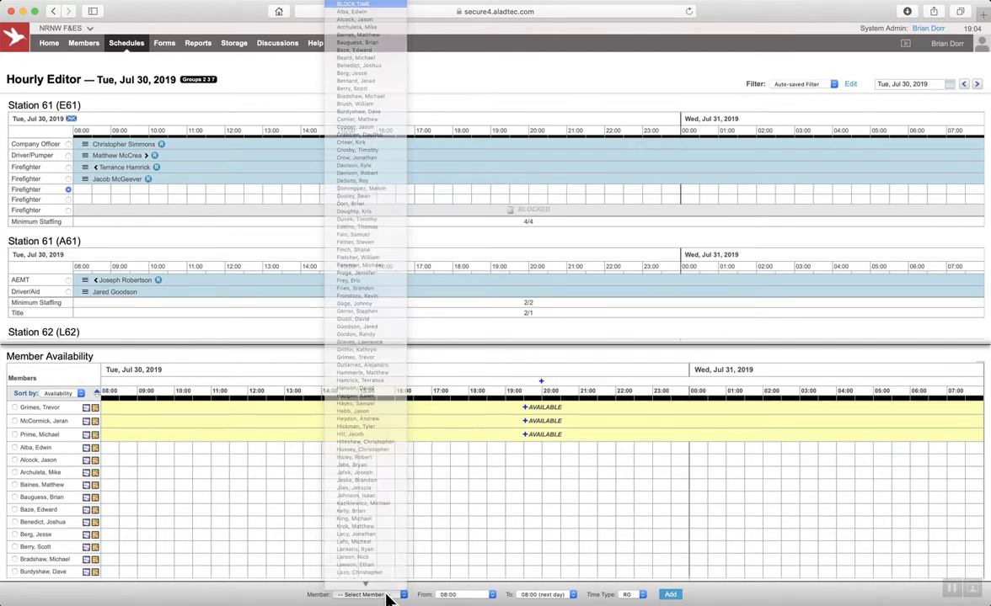
pyautogui.click(670, 596)
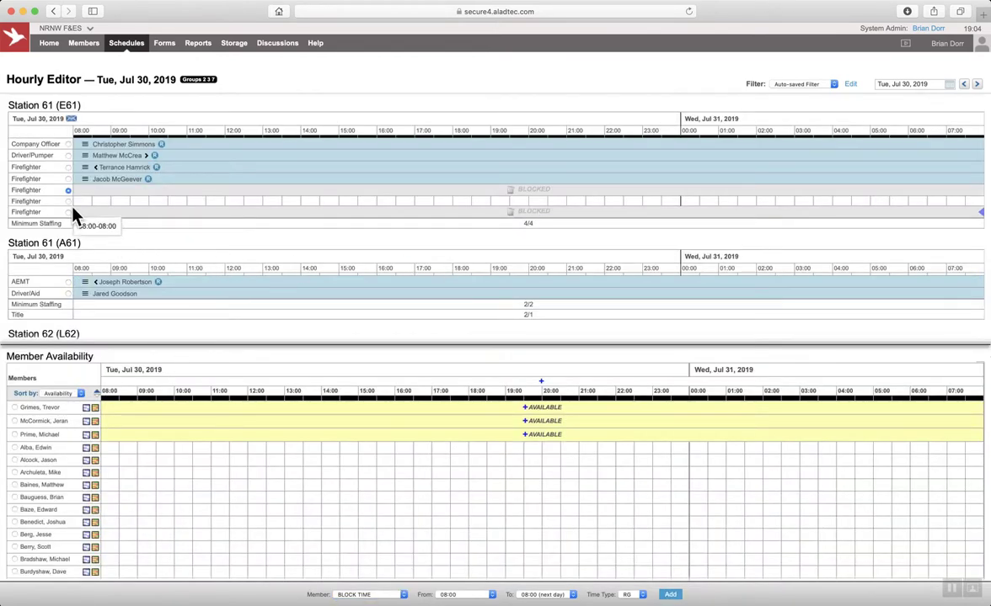
pyautogui.click(67, 202)
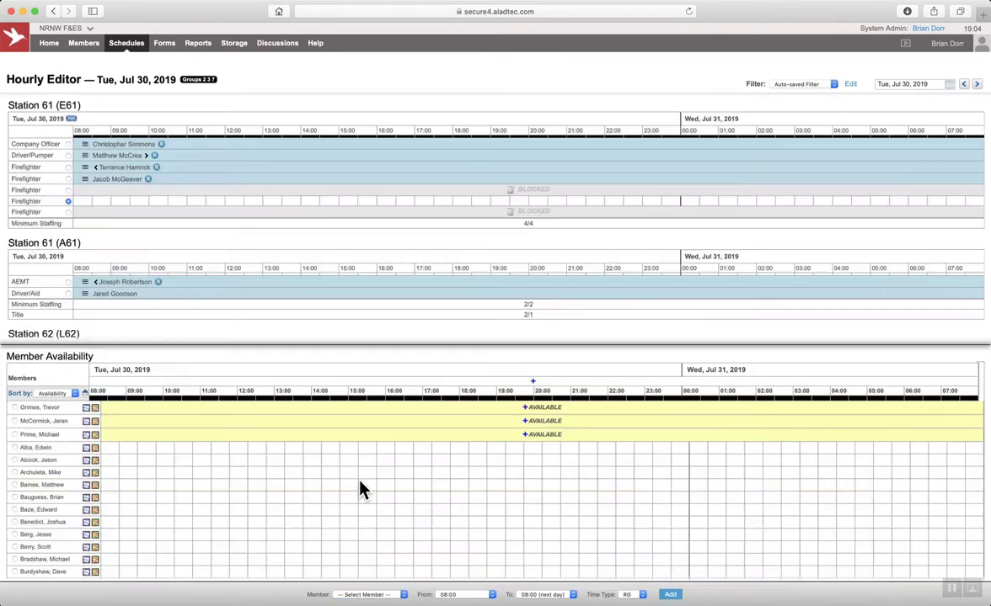
pyautogui.click(388, 596)
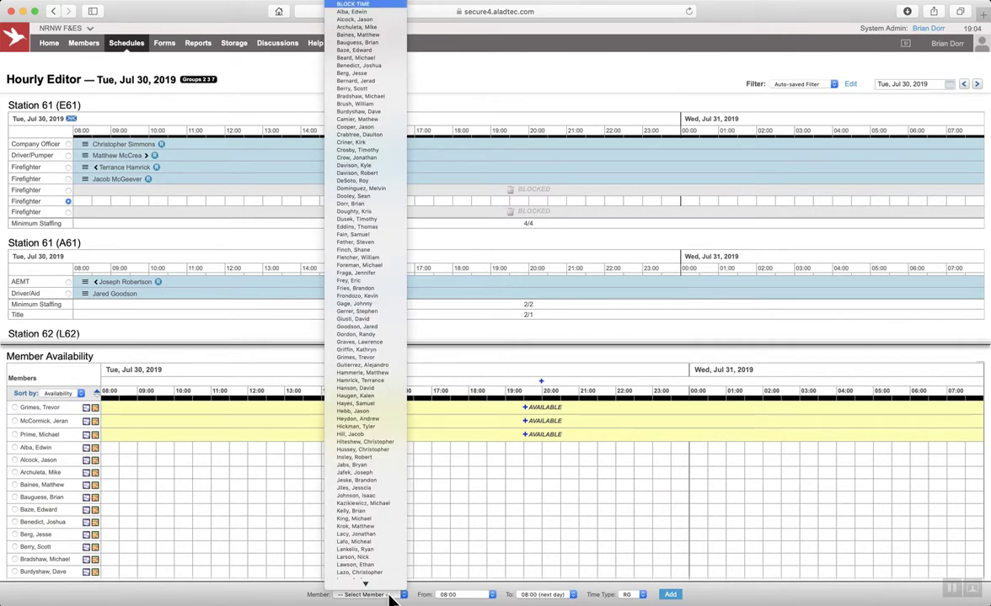
pyautogui.press('Return')
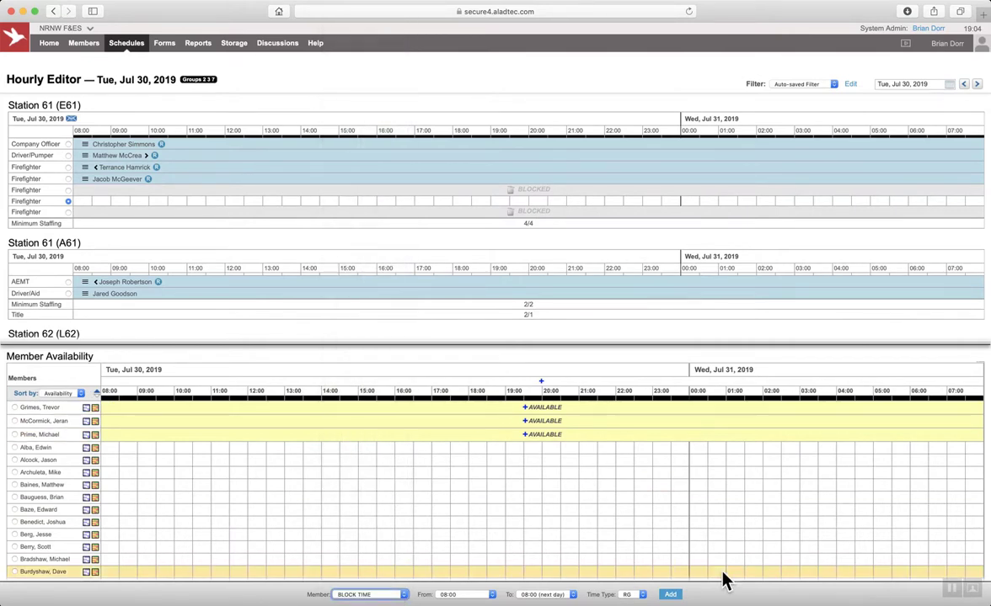
pyautogui.click(670, 595)
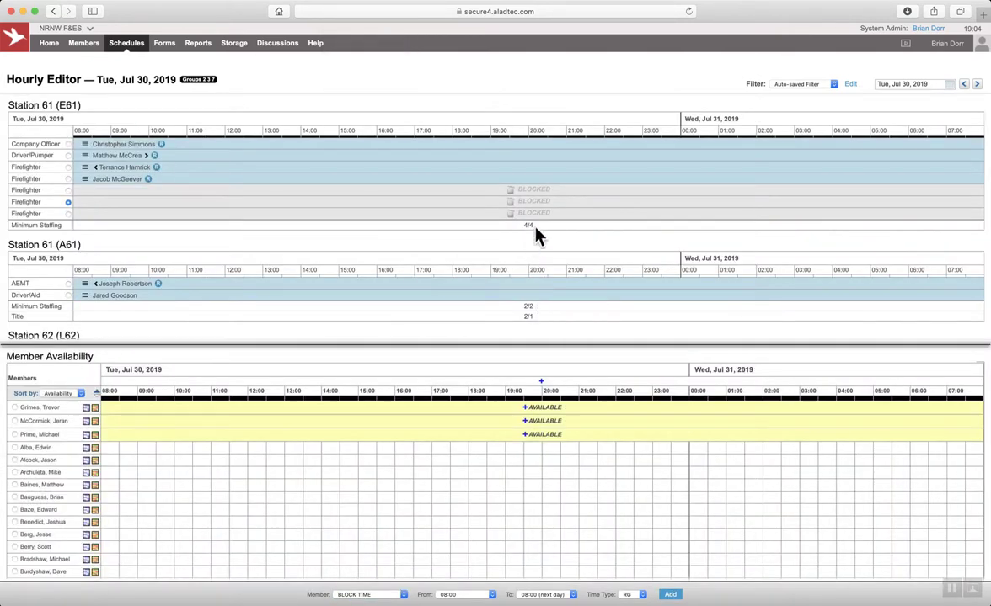
# Move the E91 firefighter's shift into Station 79's empty E79 Firefighter slot.
pyautogui.scroll(-3, 506, 224)
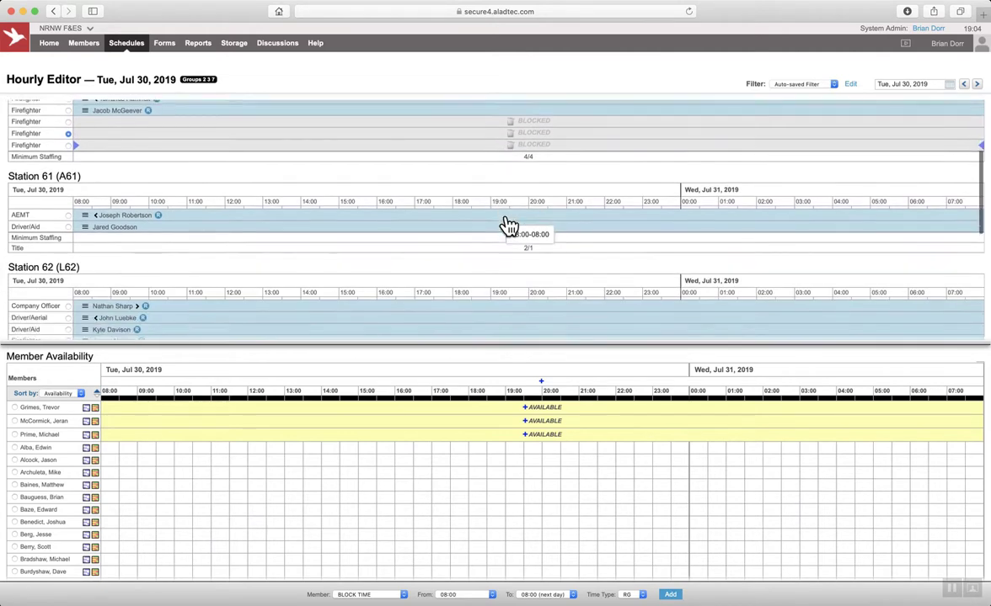
pyautogui.scroll(-3, 506, 209)
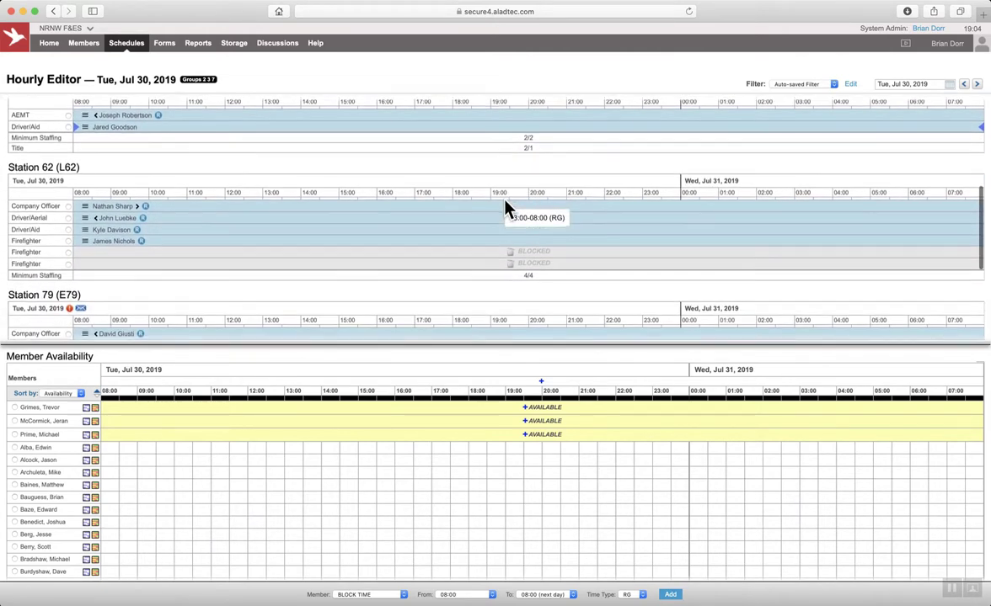
pyautogui.scroll(-3, 521, 262)
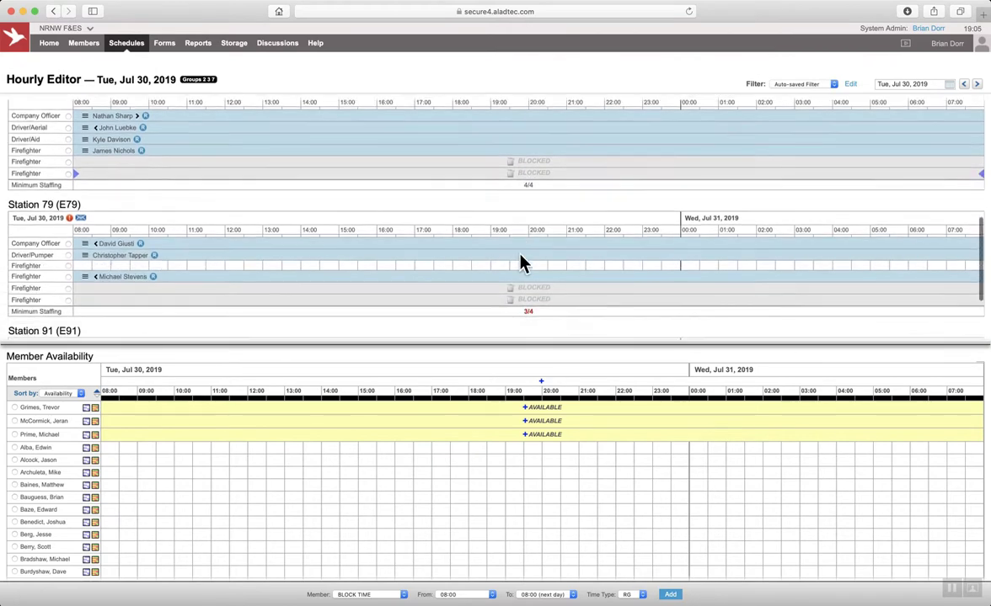
pyautogui.scroll(-2, 523, 263)
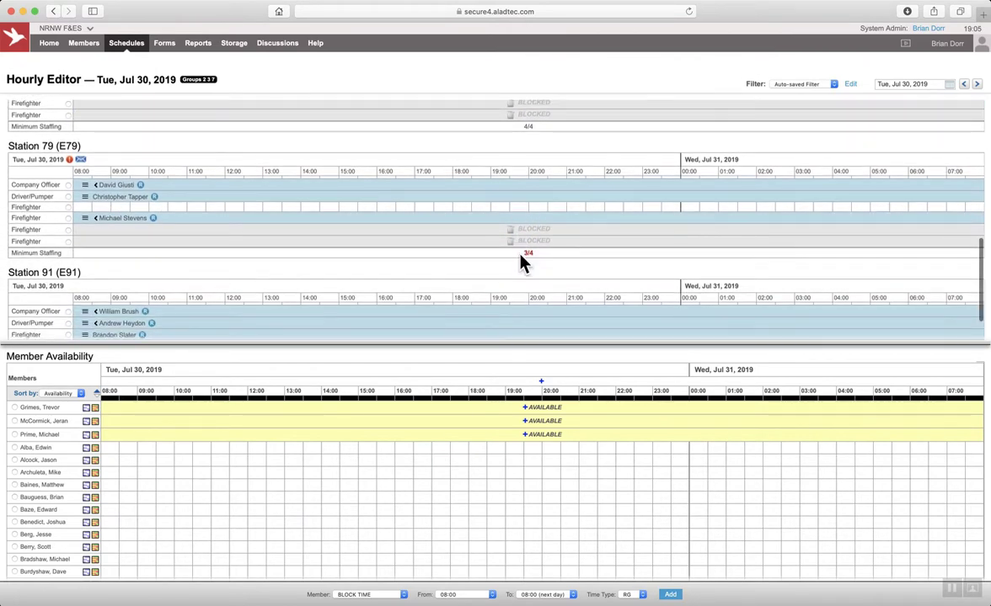
pyautogui.scroll(-2, 522, 263)
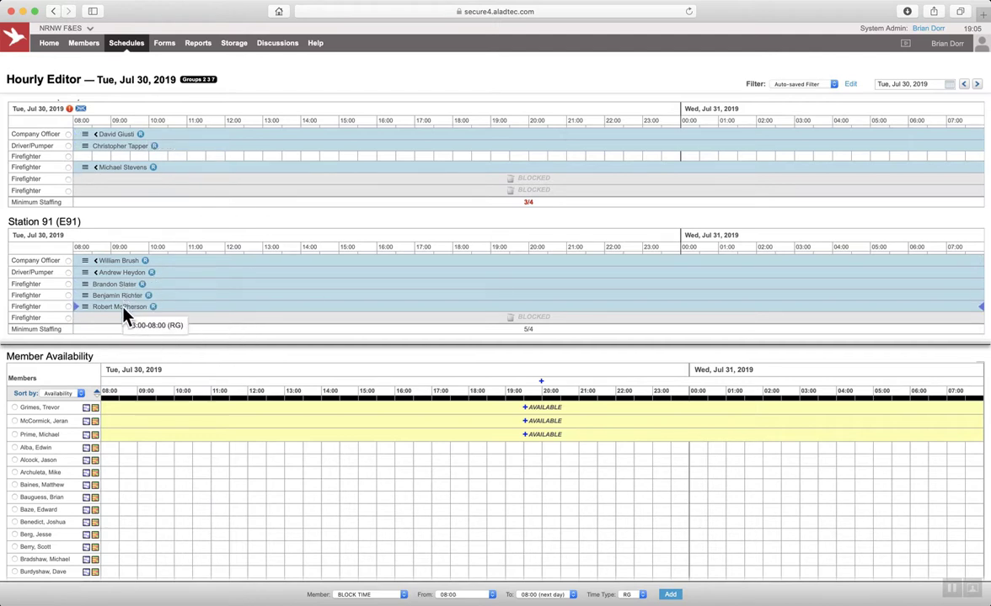
pyautogui.moveTo(123, 313); pyautogui.dragTo(127, 163)
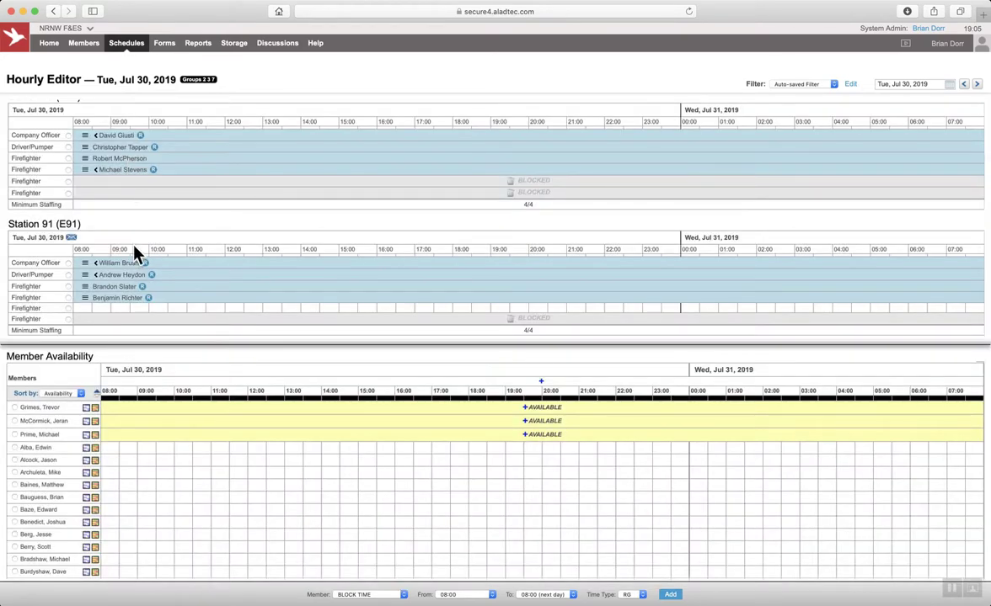
# Mark the vacated E91 Firefighter slot as BLOCK TIME.
pyautogui.click(68, 308)
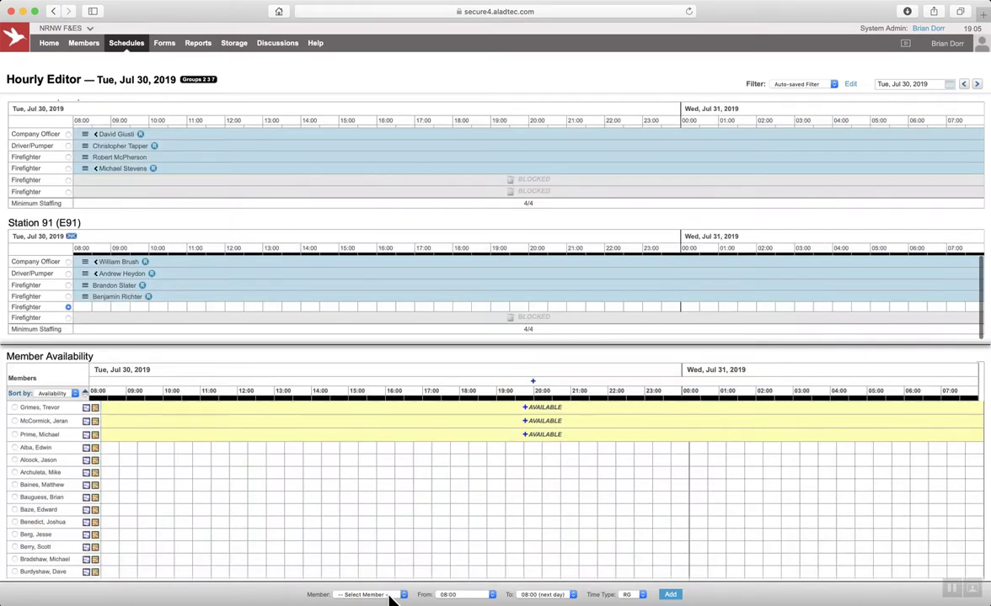
pyautogui.click(393, 594)
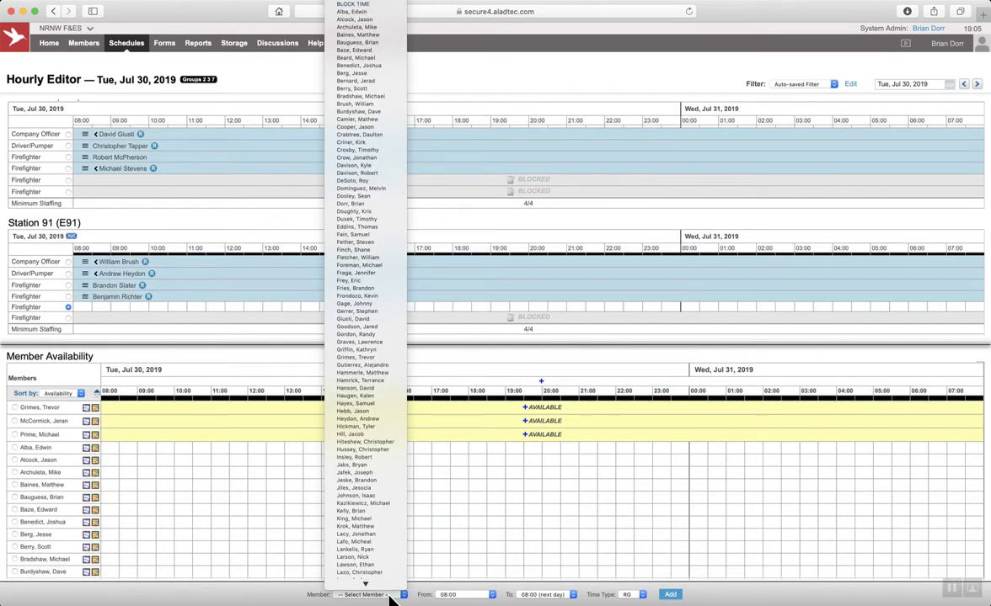
pyautogui.press('b')
pyautogui.press('Return')
pyautogui.click(681, 596)
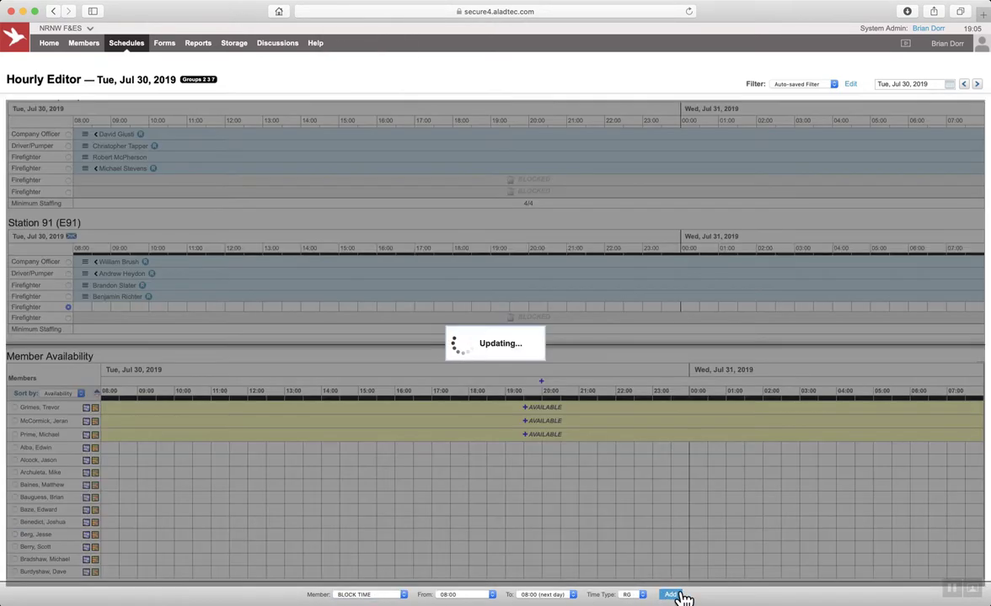
pyautogui.scroll(3, 578, 283)
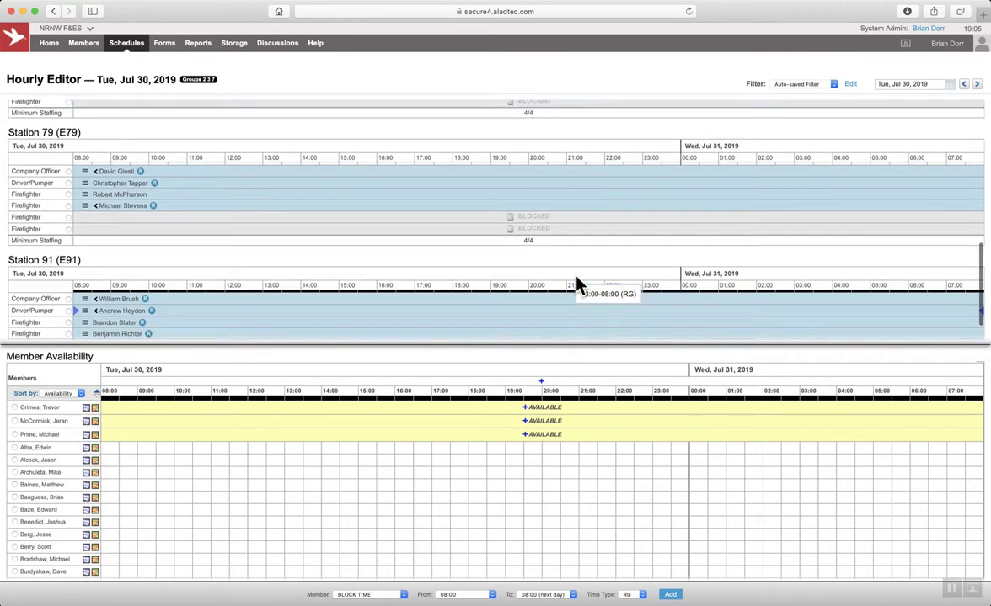
pyautogui.scroll(8, 578, 283)
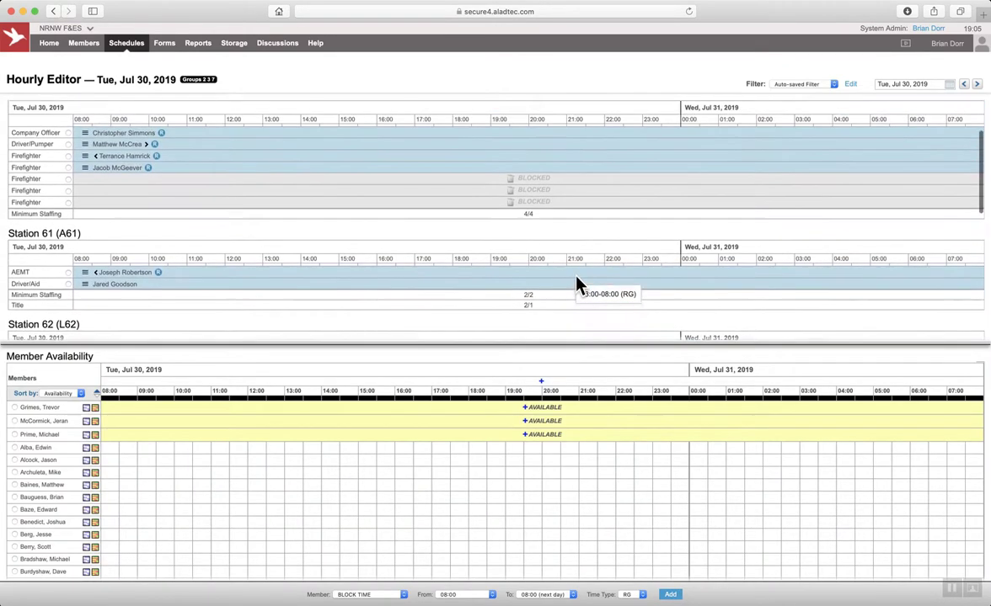
pyautogui.scroll(2, 578, 283)
pyautogui.scroll(-10, 579, 283)
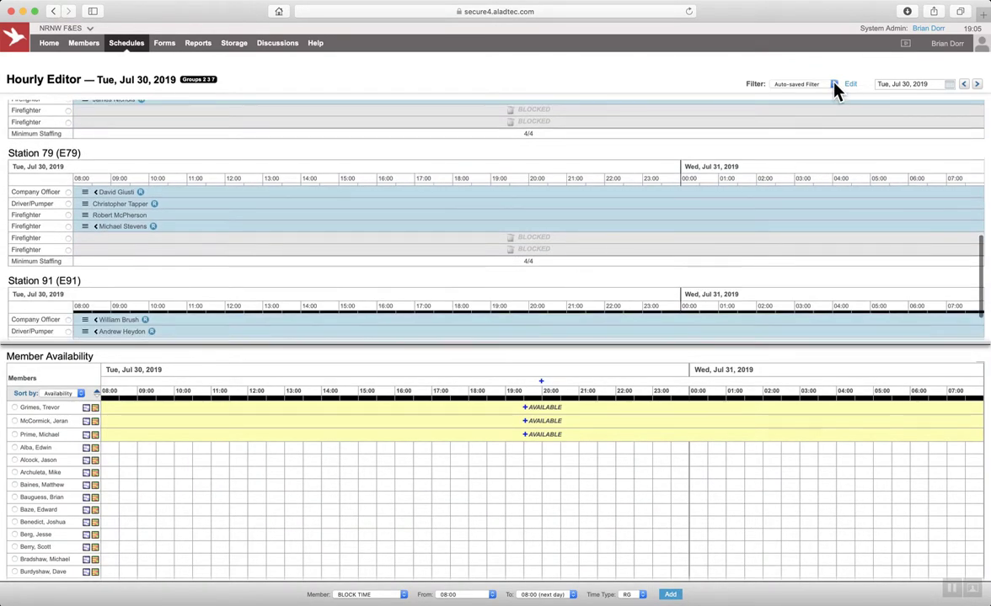
pyautogui.click(833, 85)
# Apply the BAT 2 filter, enlarge the schedule pane, and open Station 62 firefighter's shift actions.
pyautogui.click(820, 58)
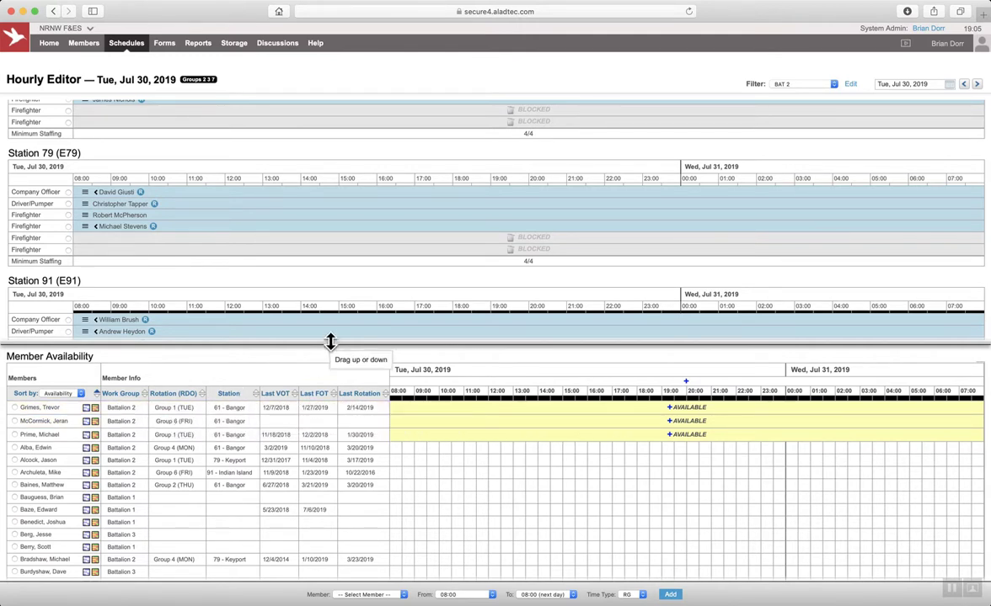
pyautogui.moveTo(329, 345); pyautogui.dragTo(326, 442)
pyautogui.scroll(2, 371, 258)
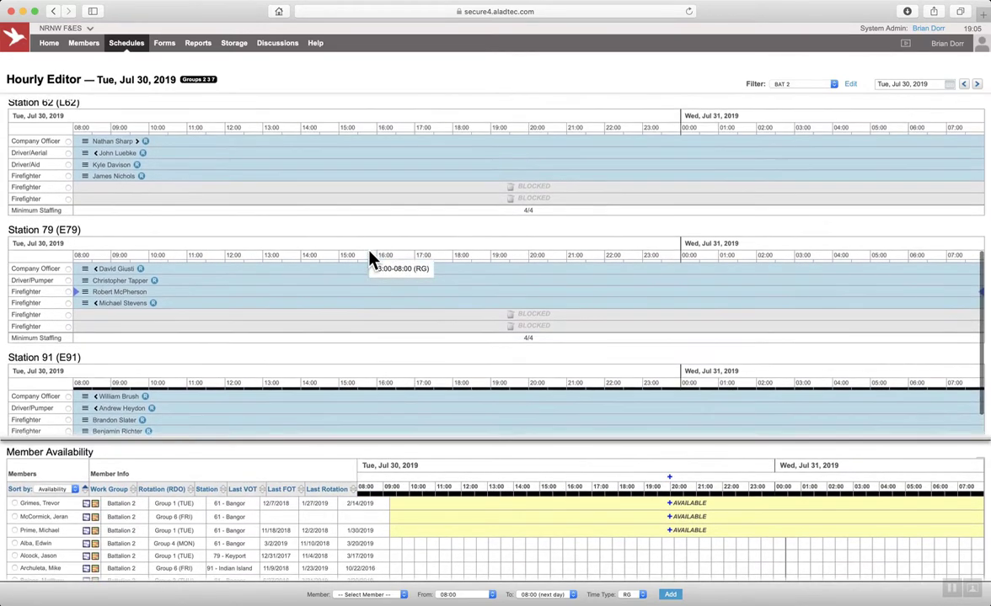
pyautogui.scroll(3, 371, 258)
pyautogui.scroll(-3, 371, 258)
pyautogui.scroll(3, 372, 259)
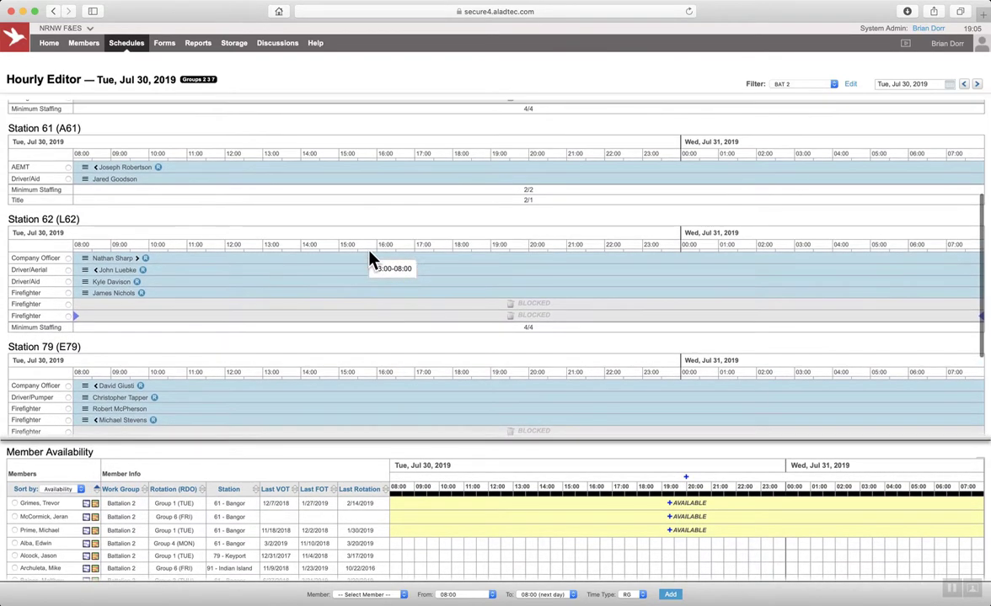
pyautogui.click(85, 294)
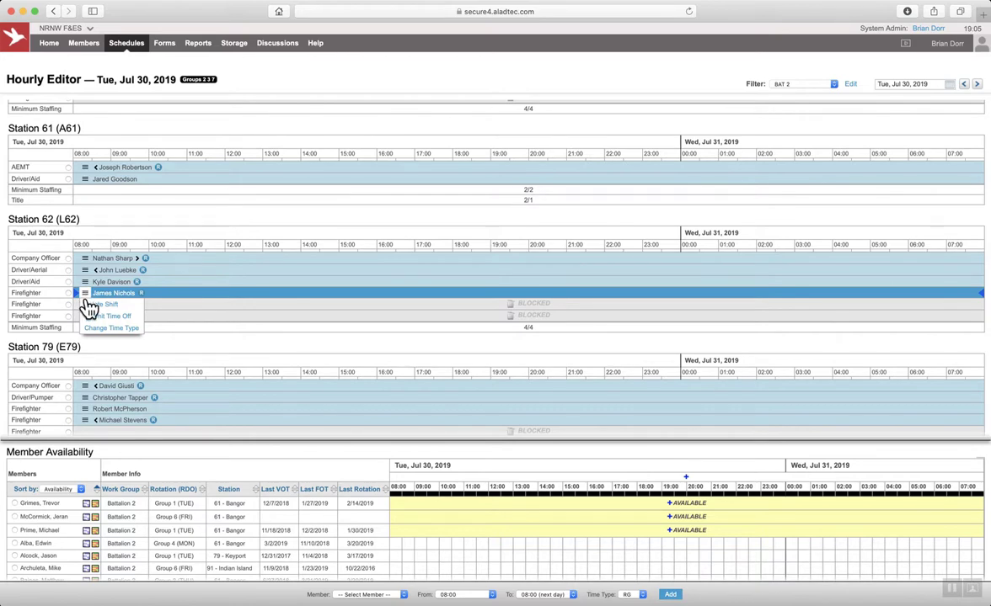
# Approve LS - Leave Sick time off for the Station 62 firefighter, then select the emptied slot.
pyautogui.click(98, 318)
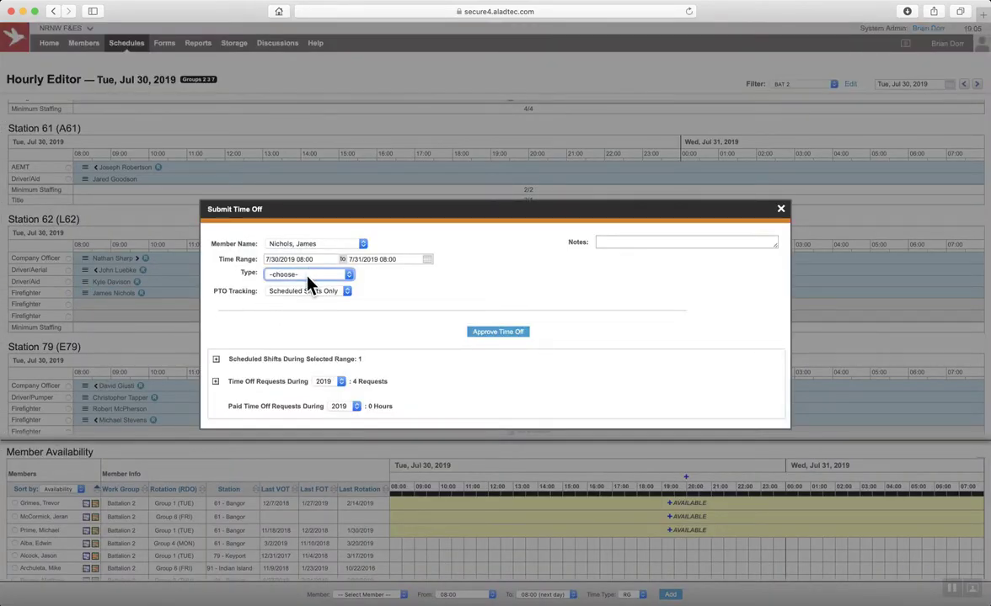
pyautogui.click(307, 274)
pyautogui.click(309, 302)
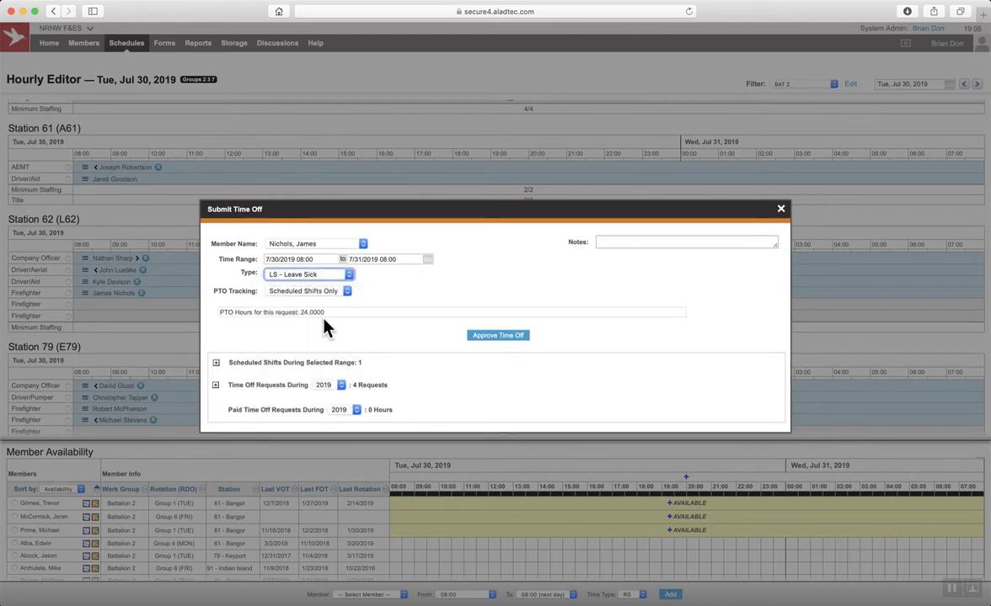
pyautogui.click(502, 337)
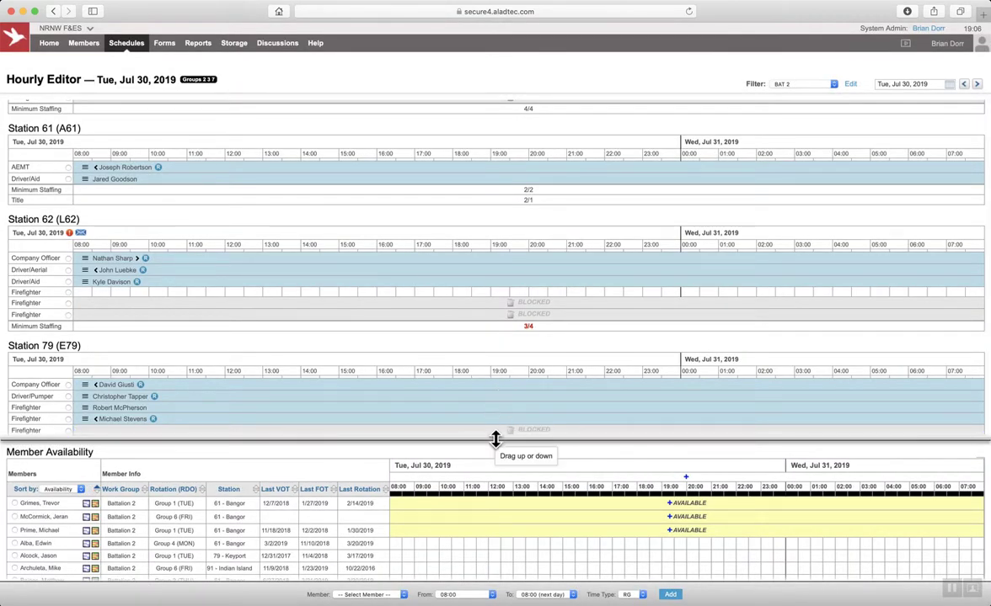
pyautogui.moveTo(495, 438); pyautogui.dragTo(495, 416)
pyautogui.click(68, 291)
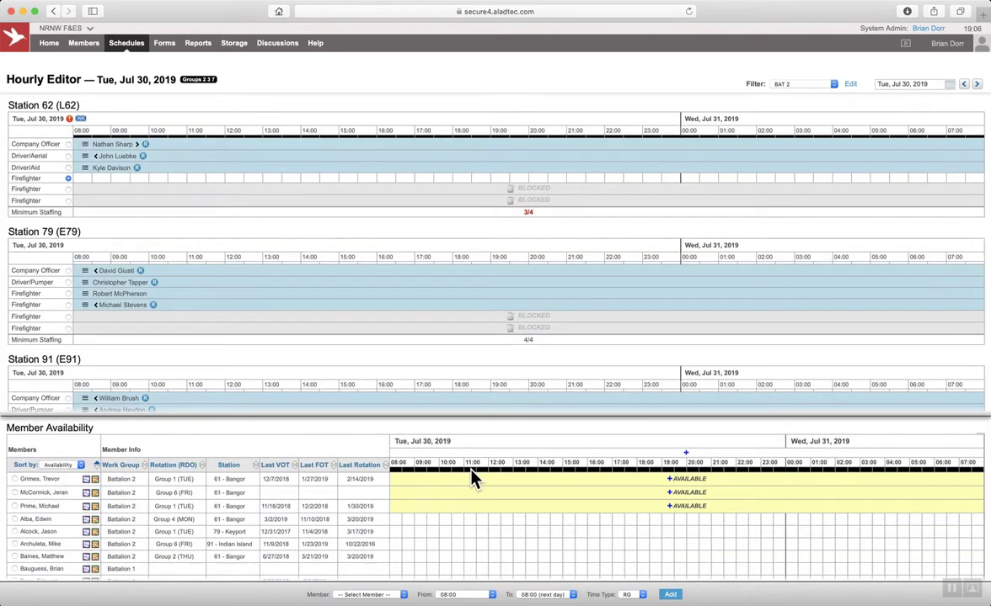
# Resize the schedule and availability panes and scroll the stations, with Station 62 still at 3/4.
pyautogui.scroll(-10, 497, 539)
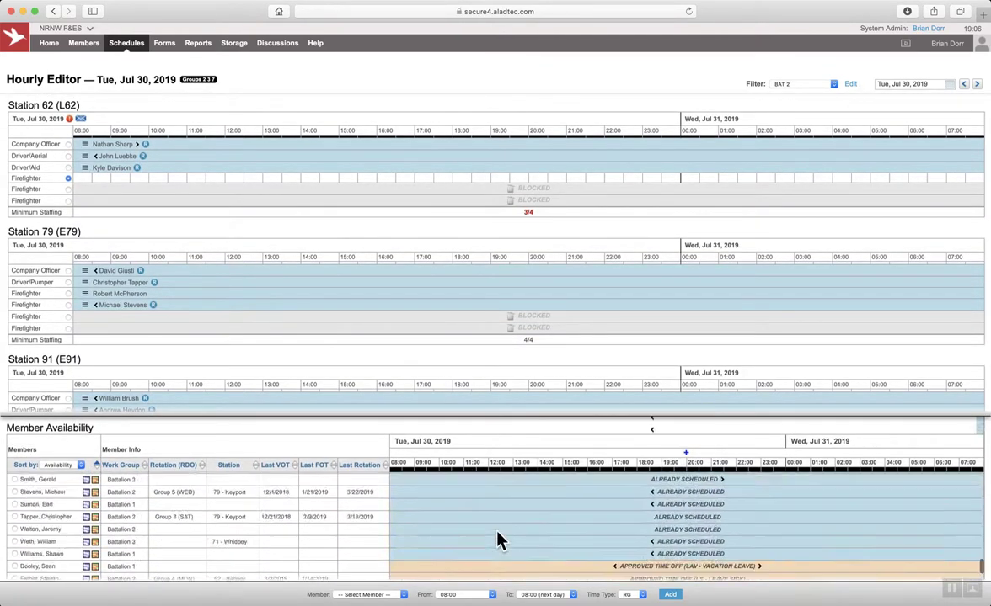
pyautogui.scroll(-3, 497, 539)
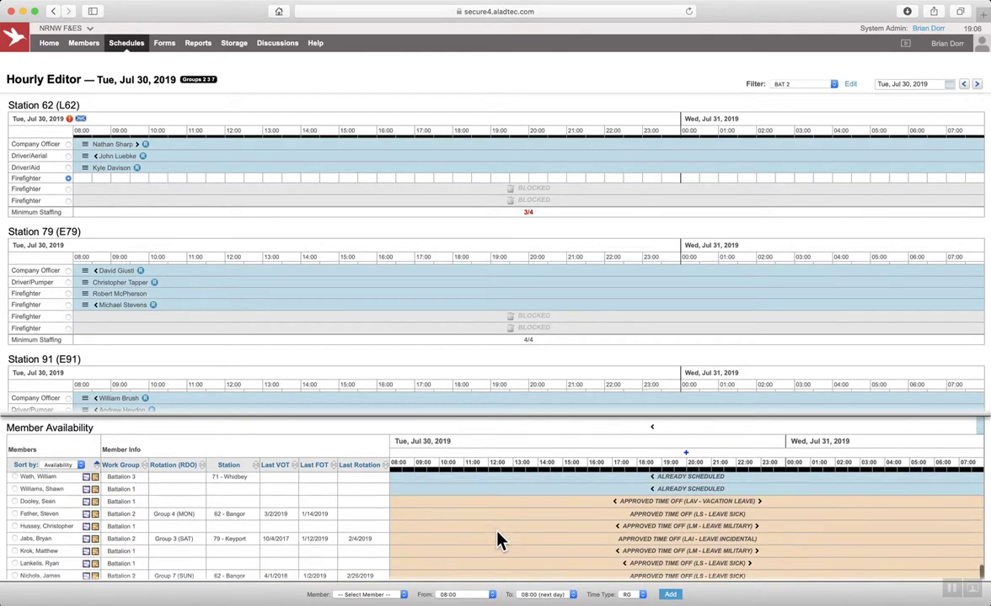
pyautogui.scroll(-2, 497, 539)
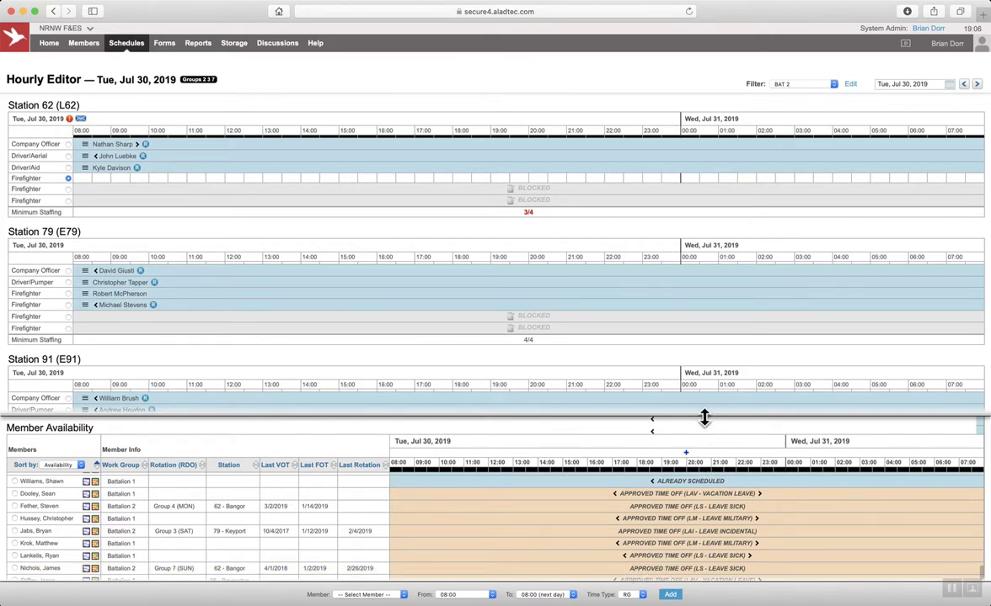
pyautogui.moveTo(703, 415); pyautogui.dragTo(703, 542)
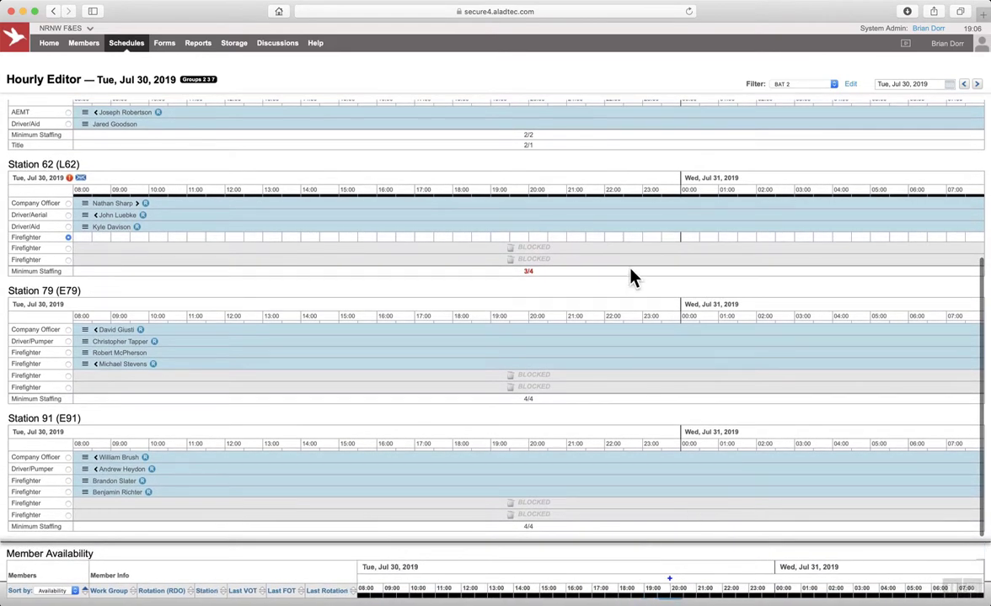
pyautogui.scroll(5, 632, 266)
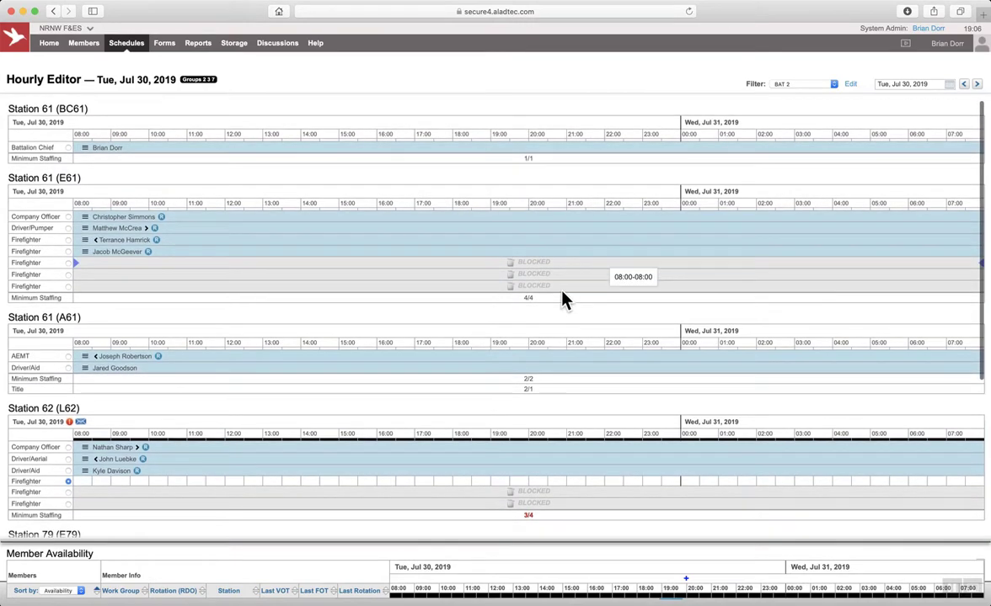
pyautogui.scroll(-5, 569, 307)
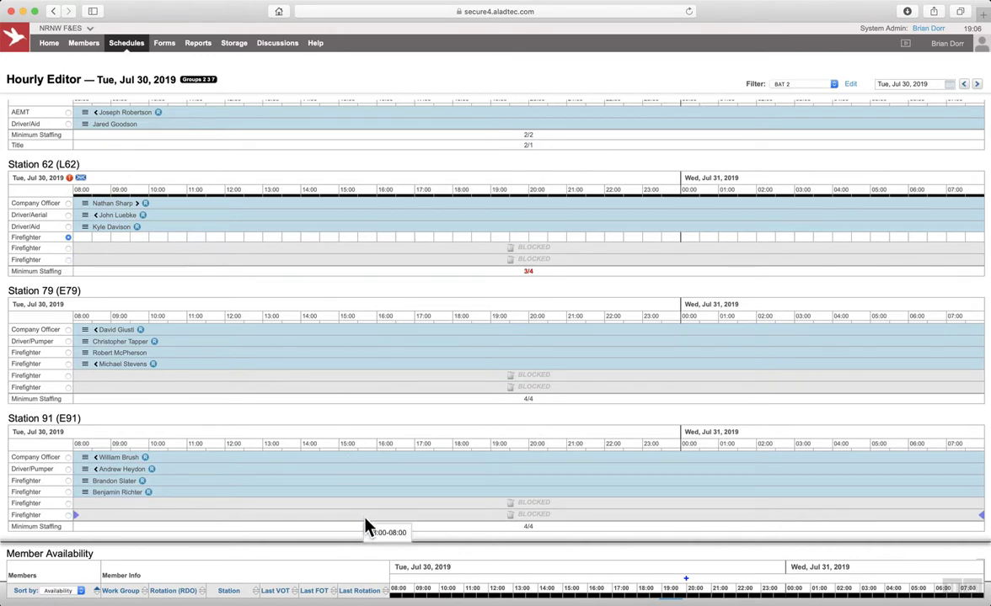
pyautogui.moveTo(371, 546); pyautogui.dragTo(389, 352)
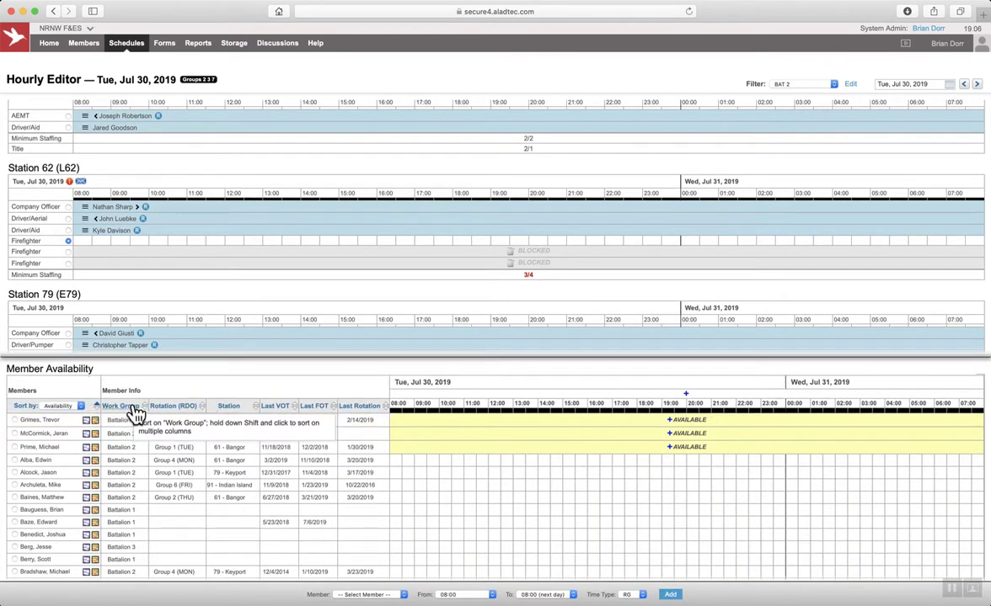
# Try sorting members by Work Group, Last FOT, Last Rotation and availability, finishing sorted by Last VOT.
pyautogui.click(122, 407)
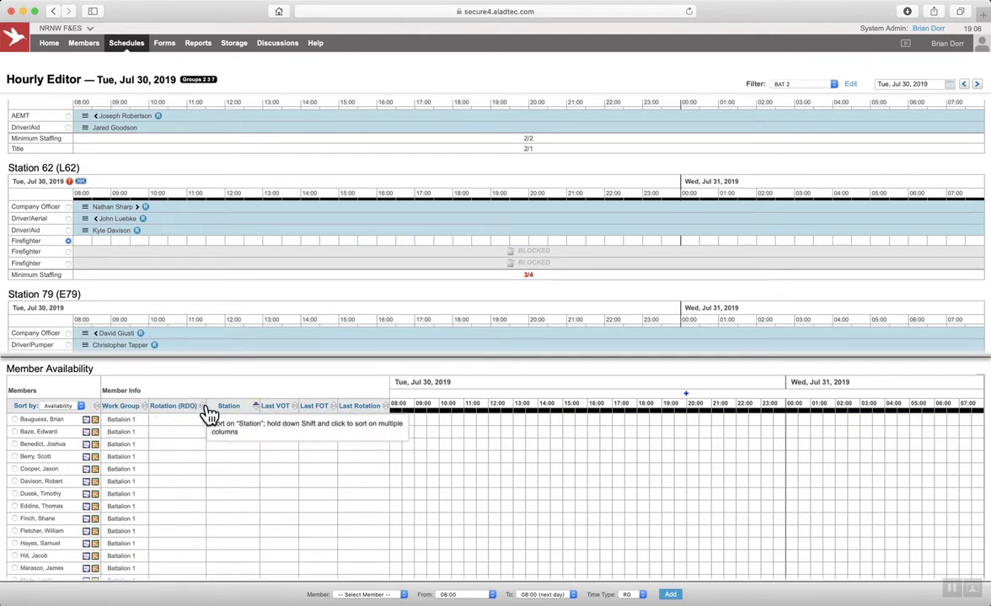
pyautogui.click(332, 407)
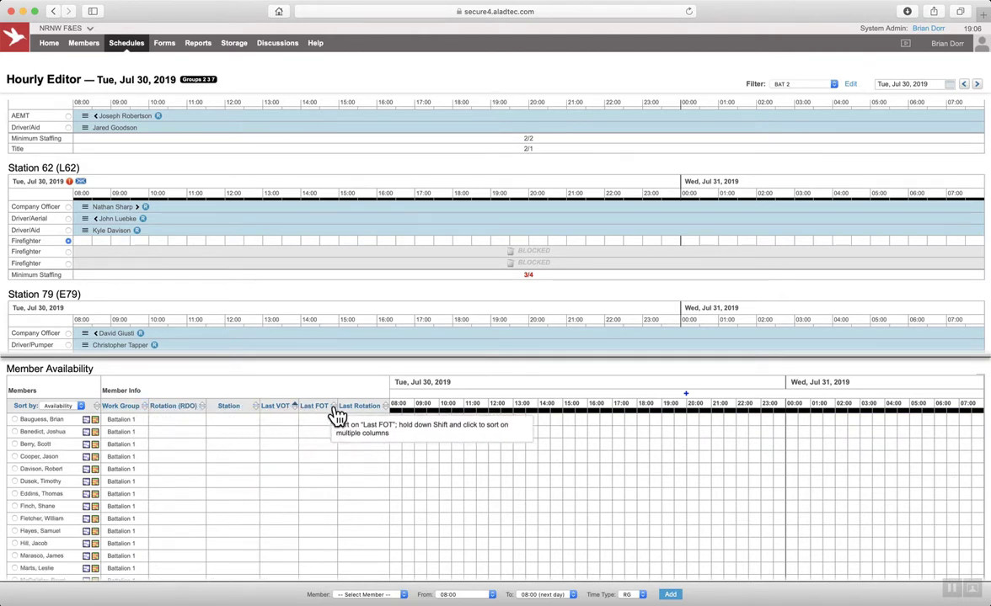
pyautogui.click(385, 411)
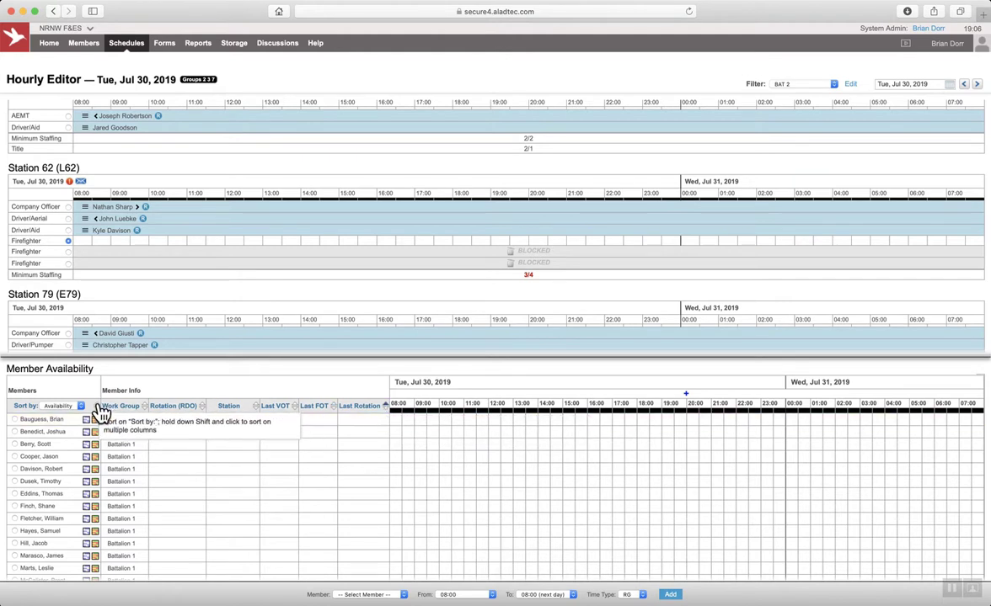
pyautogui.click(97, 407)
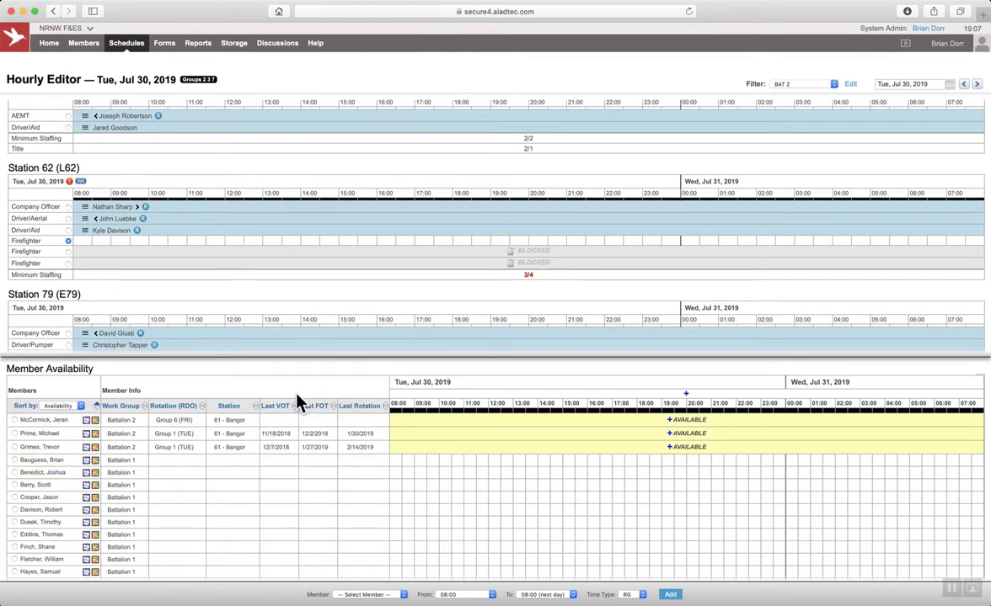
pyautogui.click(148, 410)
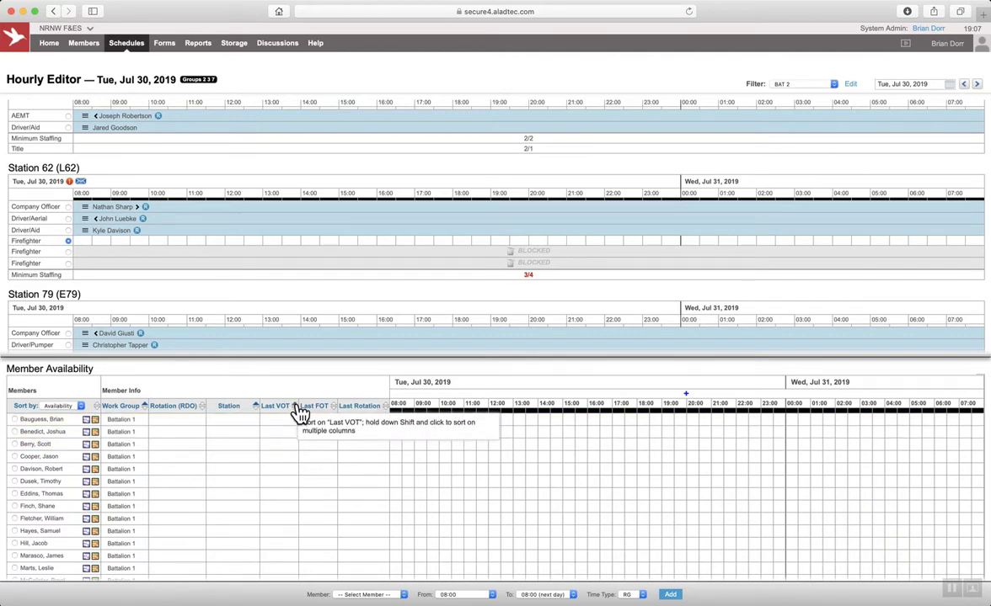
pyautogui.scroll(-5, 354, 531)
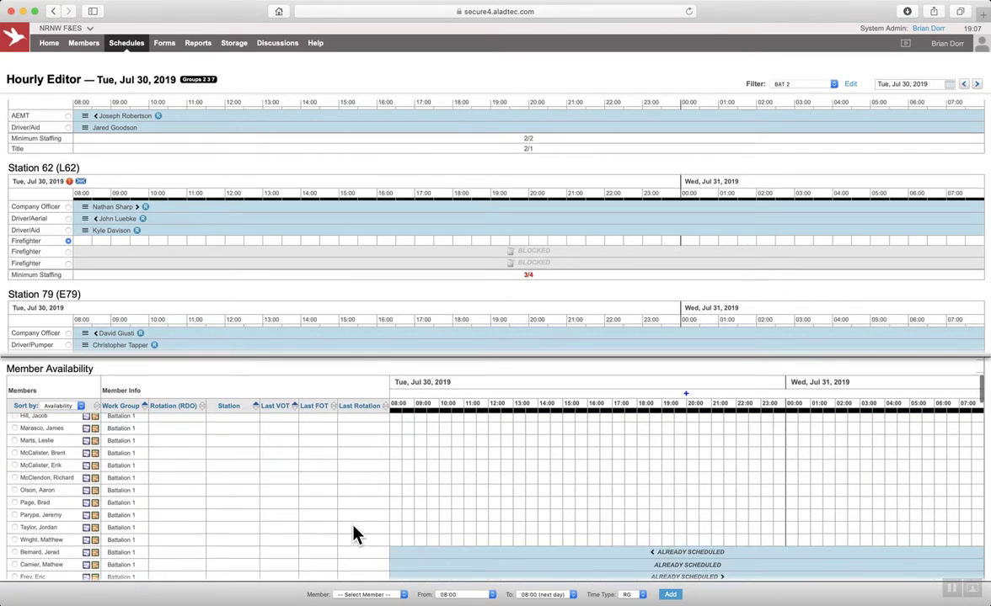
pyautogui.scroll(5, 354, 533)
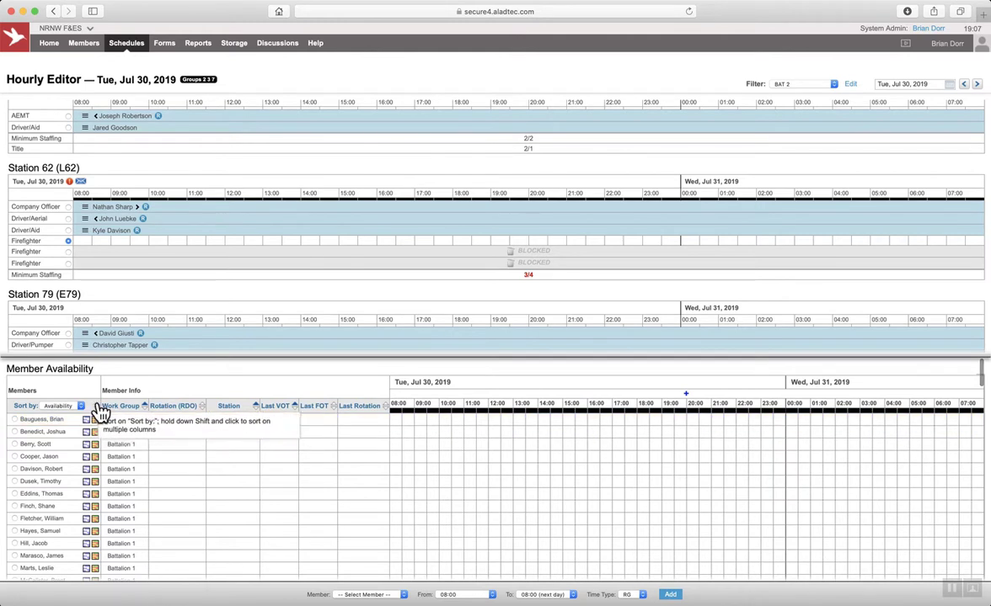
pyautogui.scroll(3, 100, 410)
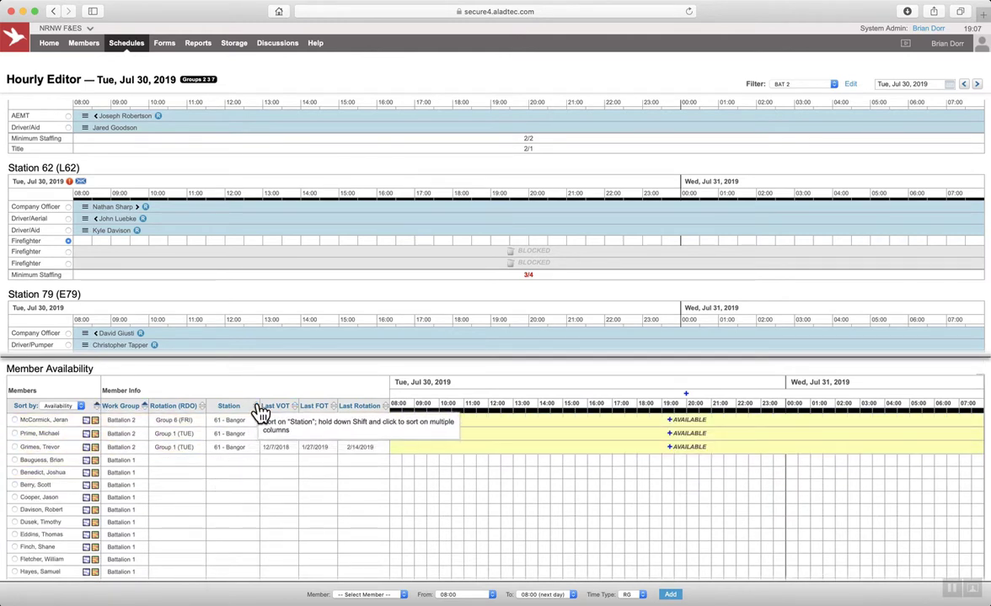
pyautogui.click(290, 407)
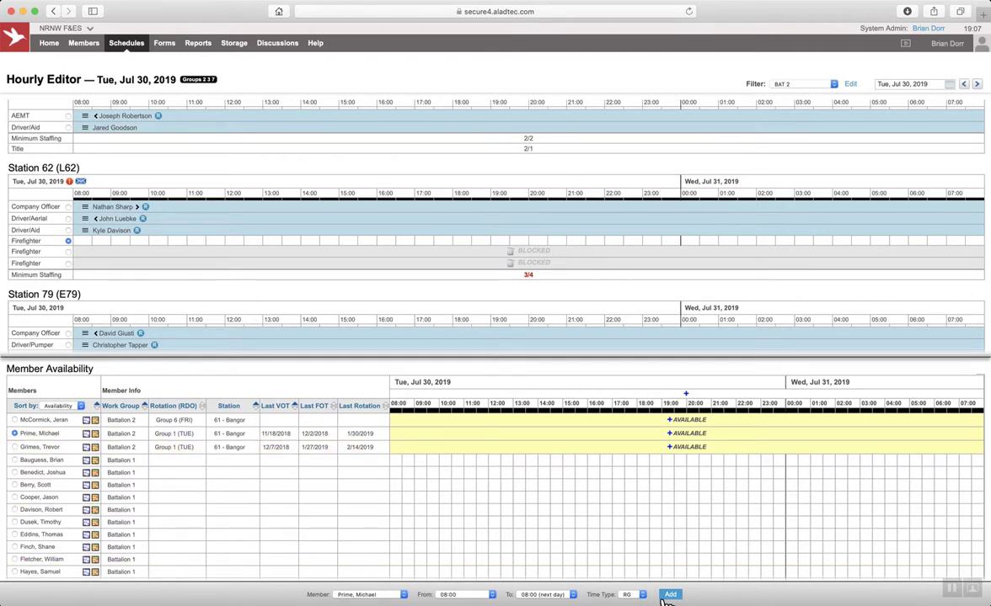
# Add the selected member to Station 62's empty Firefighter slot with time type VOT.
pyautogui.click(642, 595)
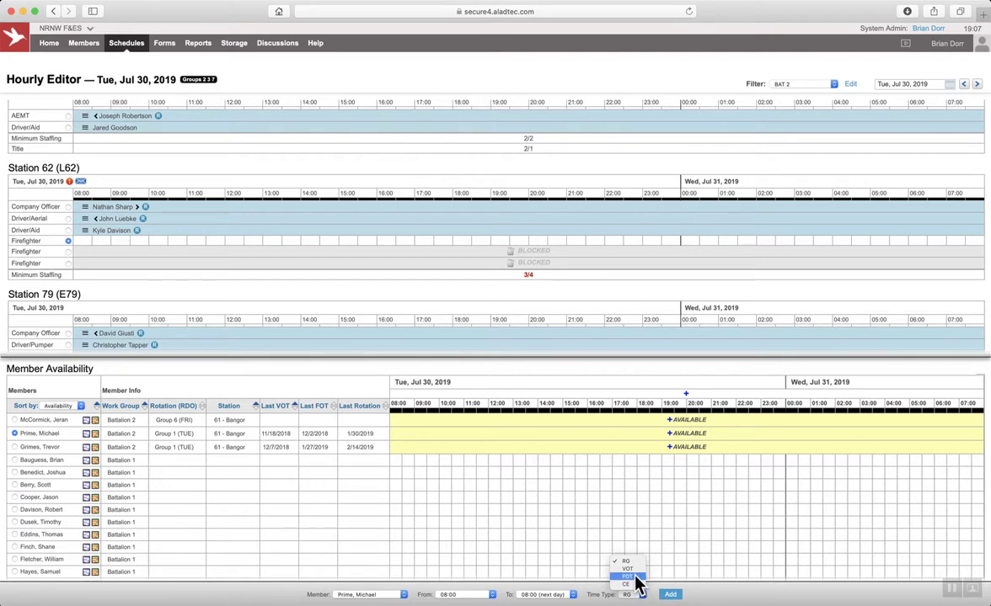
pyautogui.click(627, 570)
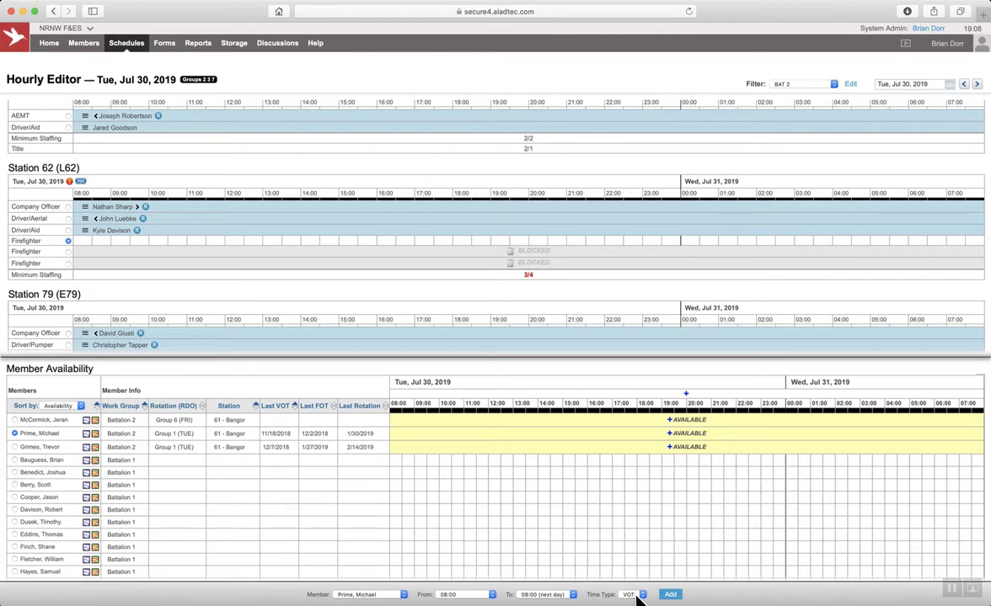
pyautogui.click(671, 595)
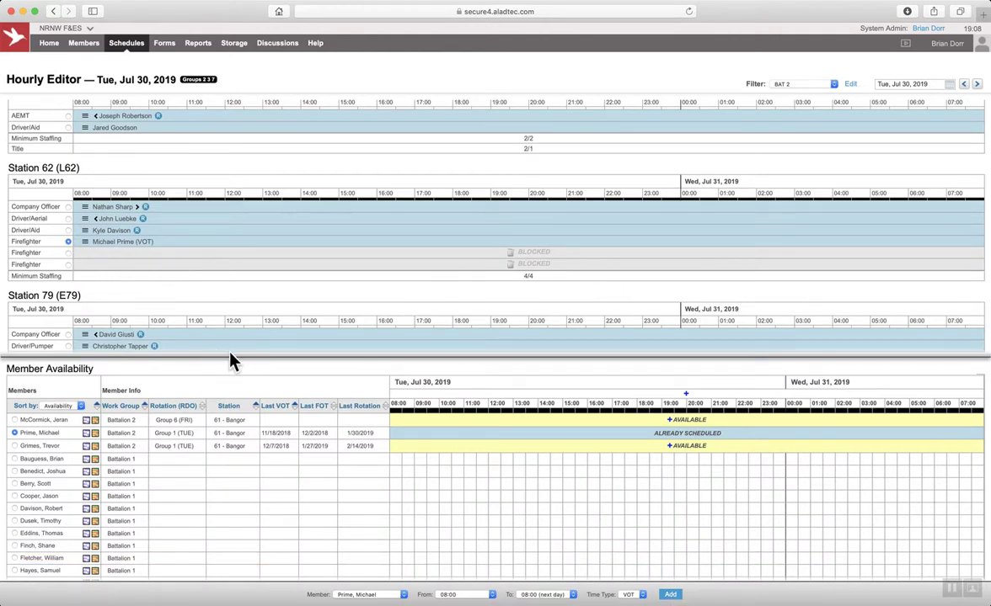
# Move the E61 firefighter shift's start from 08:00 to 10:00 and select the open 08:00–10:00 gap.
pyautogui.moveTo(233, 358); pyautogui.dragTo(231, 450)
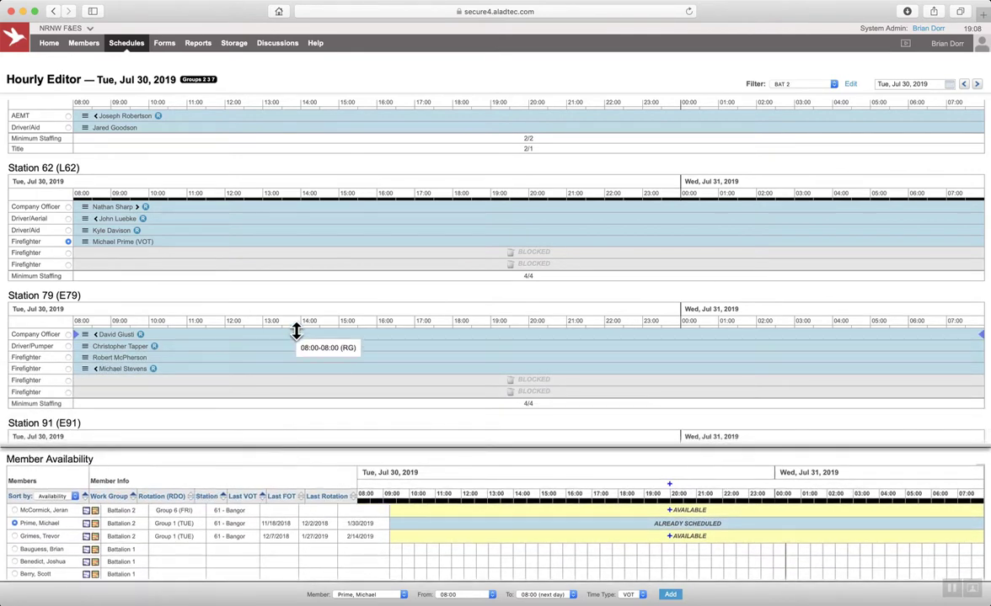
pyautogui.scroll(3, 296, 332)
pyautogui.scroll(5, 297, 331)
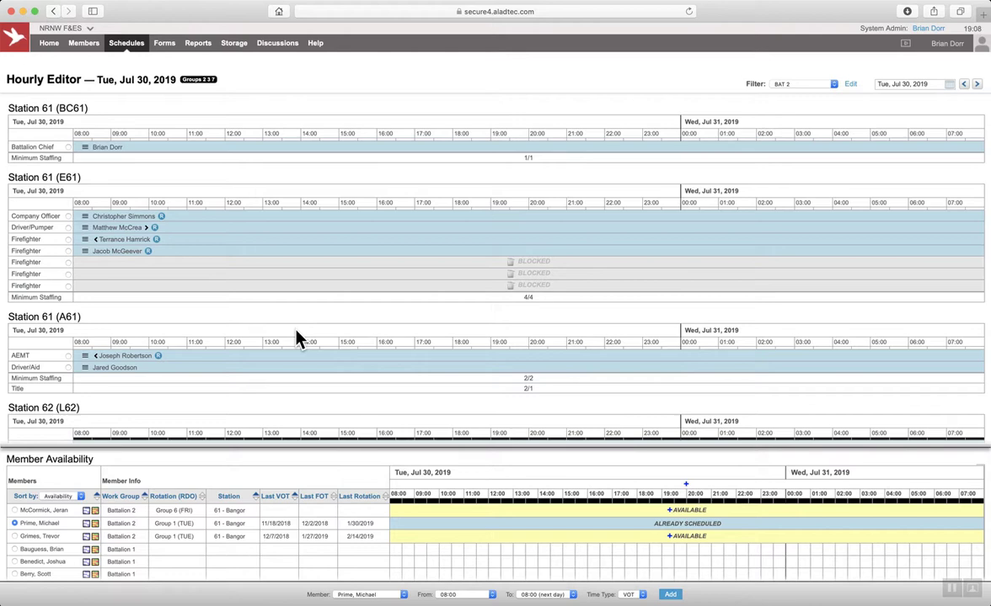
pyautogui.scroll(-1, 297, 337)
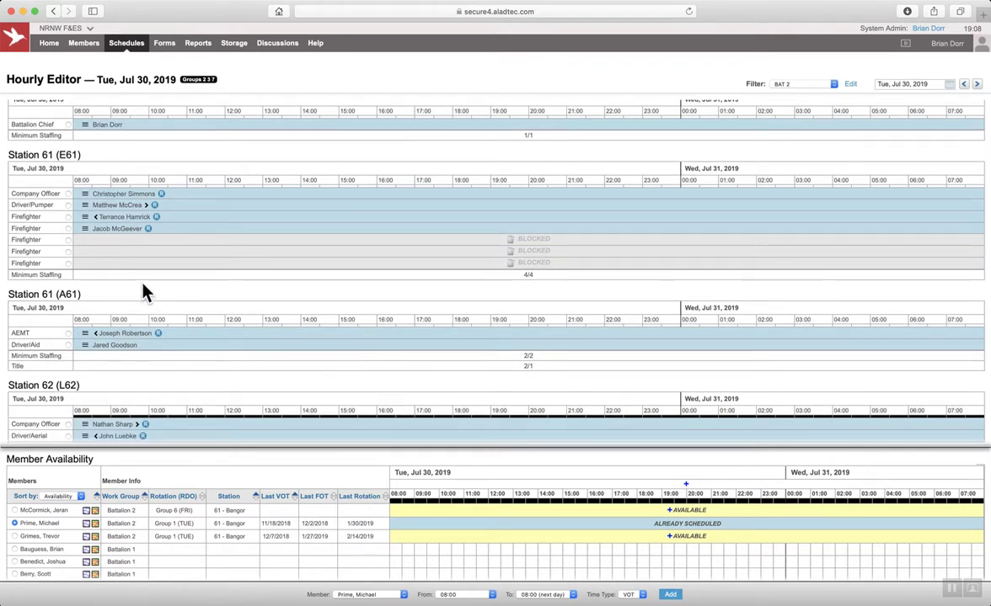
pyautogui.click(84, 229)
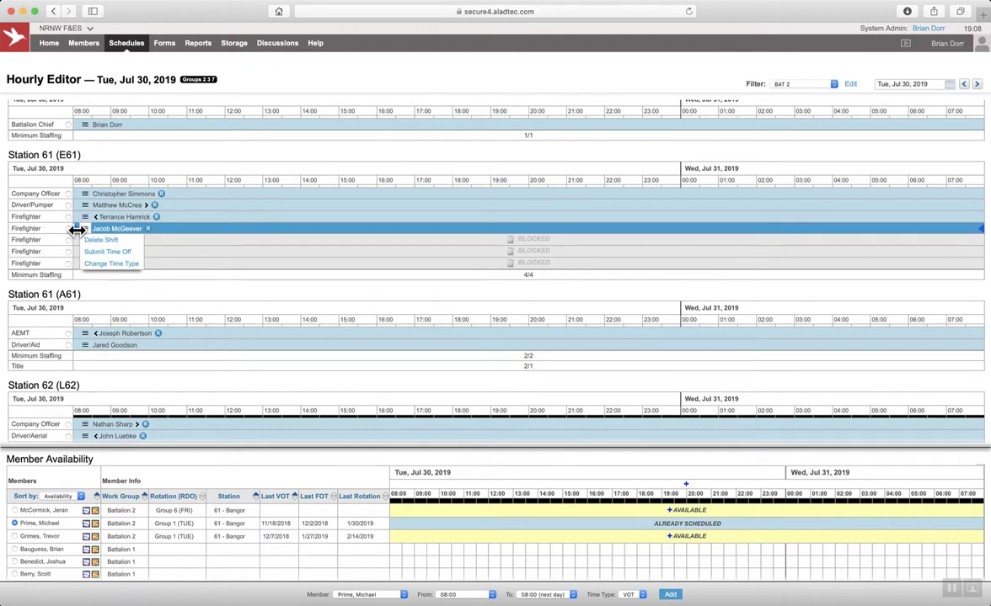
pyautogui.moveTo(79, 231); pyautogui.dragTo(150, 227)
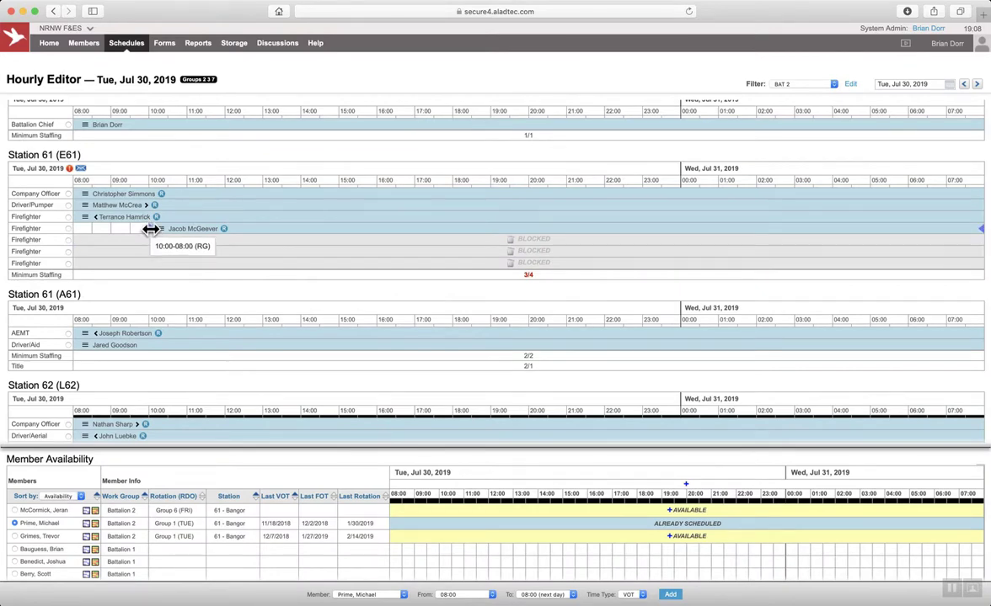
pyautogui.moveTo(150, 230); pyautogui.dragTo(82, 229)
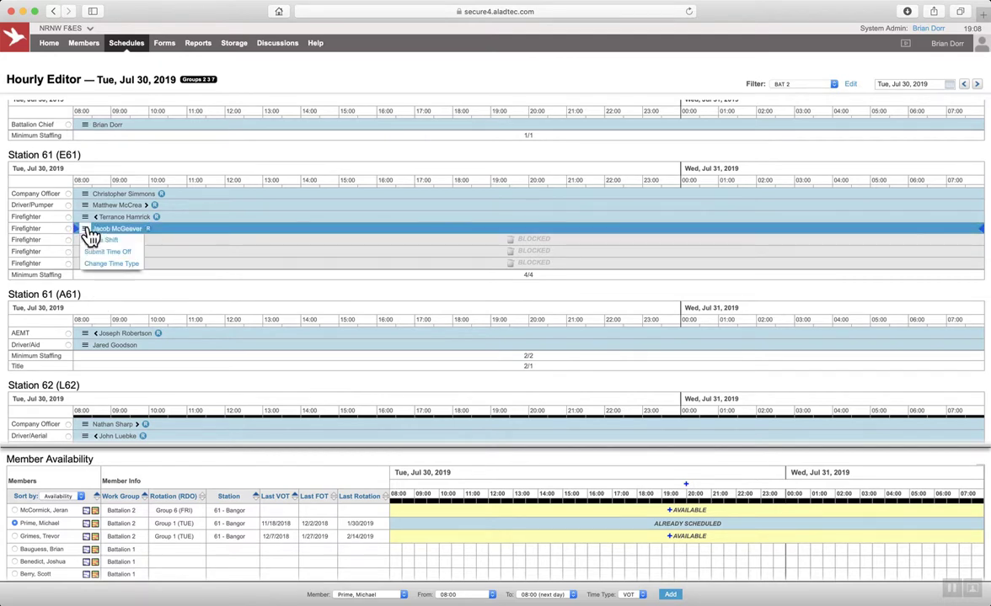
pyautogui.moveTo(78, 228); pyautogui.dragTo(148, 231)
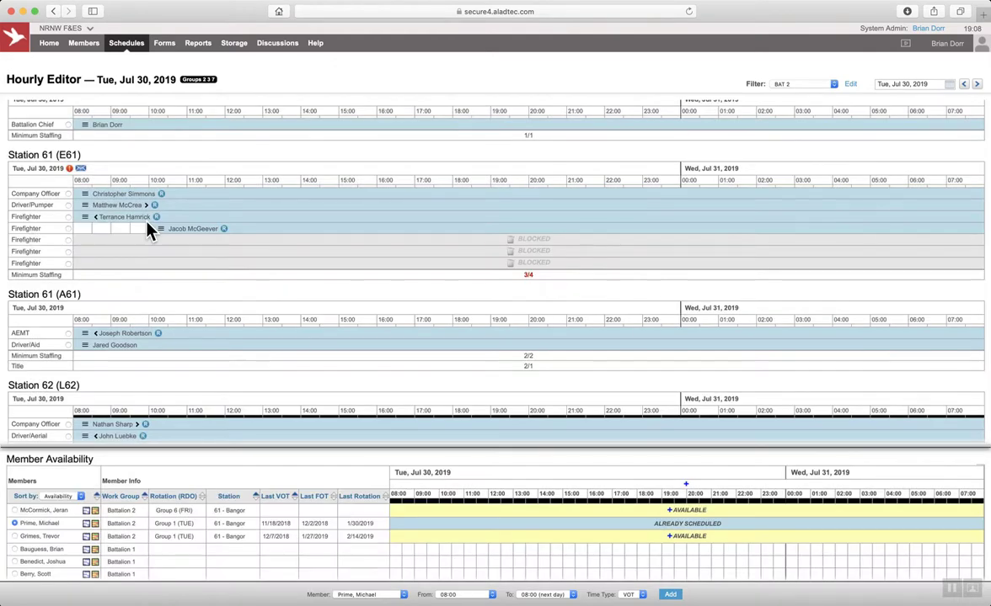
pyautogui.click(69, 228)
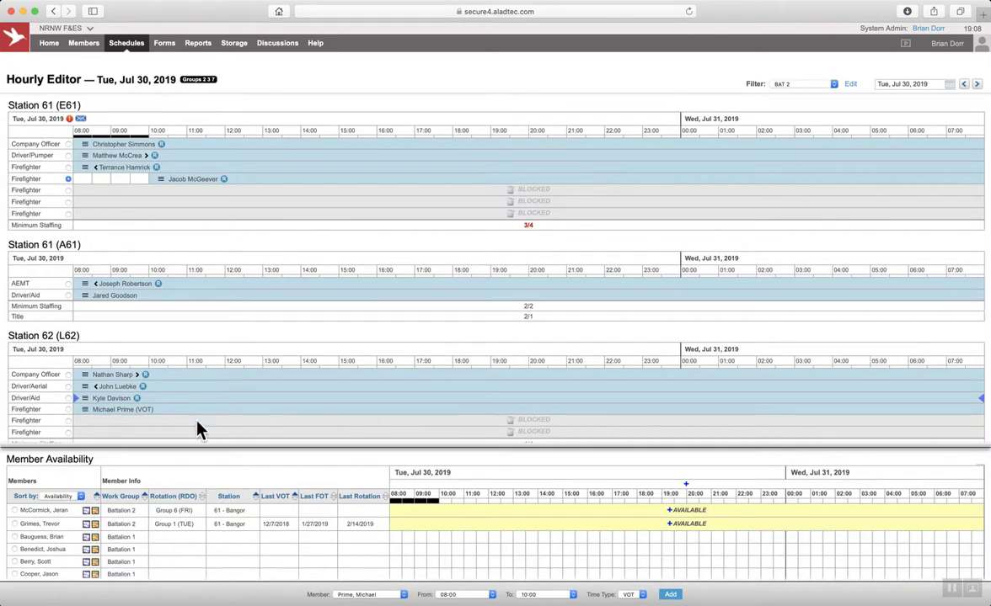
# Add another member to E61's open 08:00–10:00 firefighter slot with Time Type CE.
pyautogui.moveTo(195, 448); pyautogui.dragTo(198, 418)
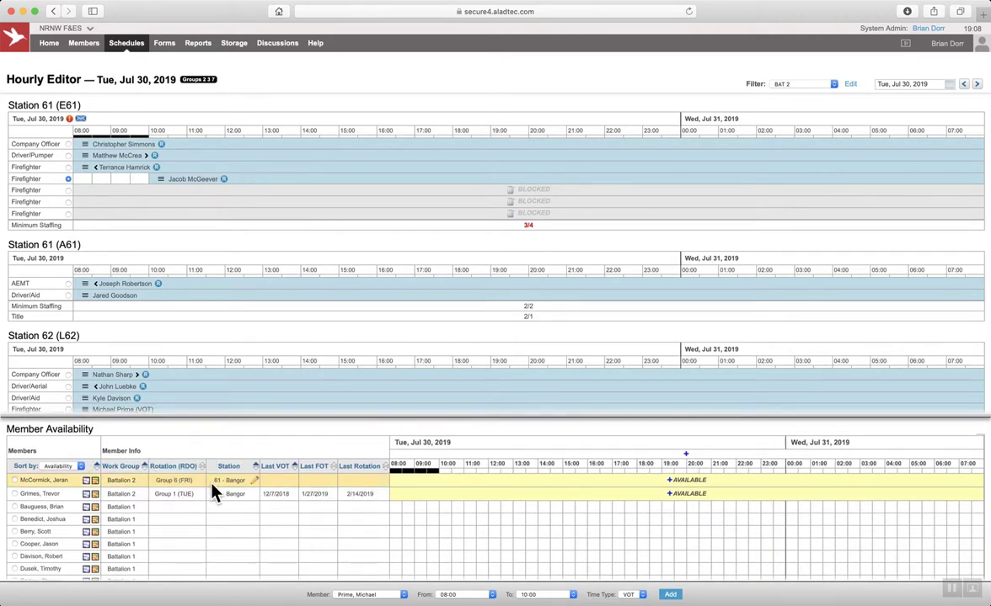
pyautogui.scroll(-10, 249, 541)
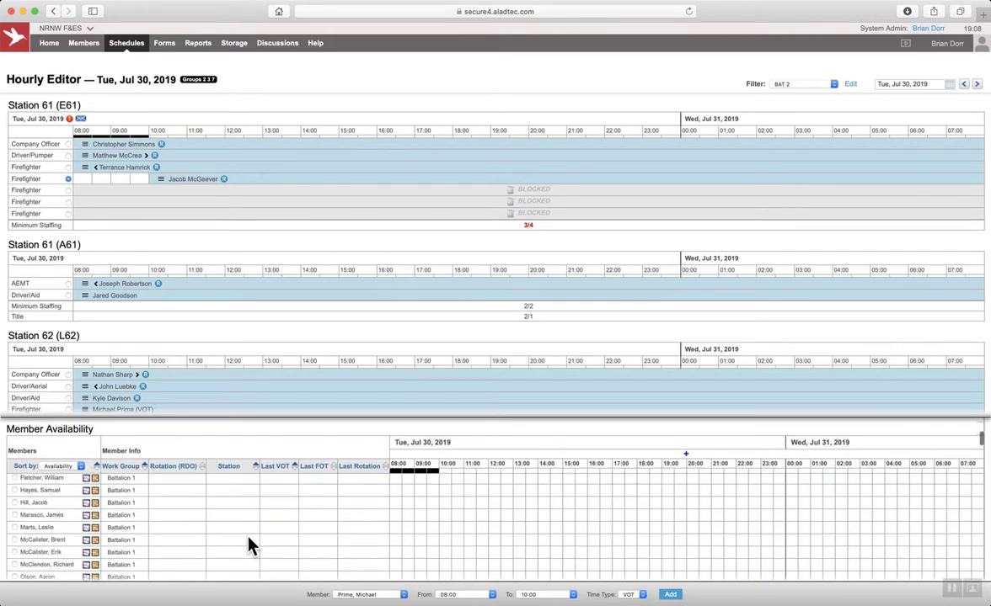
pyautogui.scroll(-10, 249, 543)
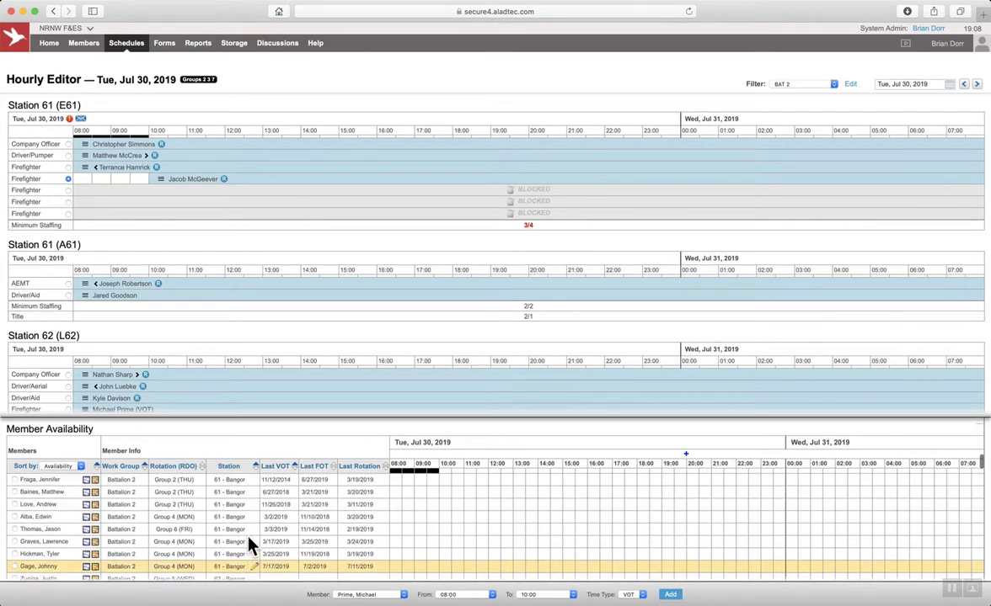
pyautogui.scroll(3, 250, 546)
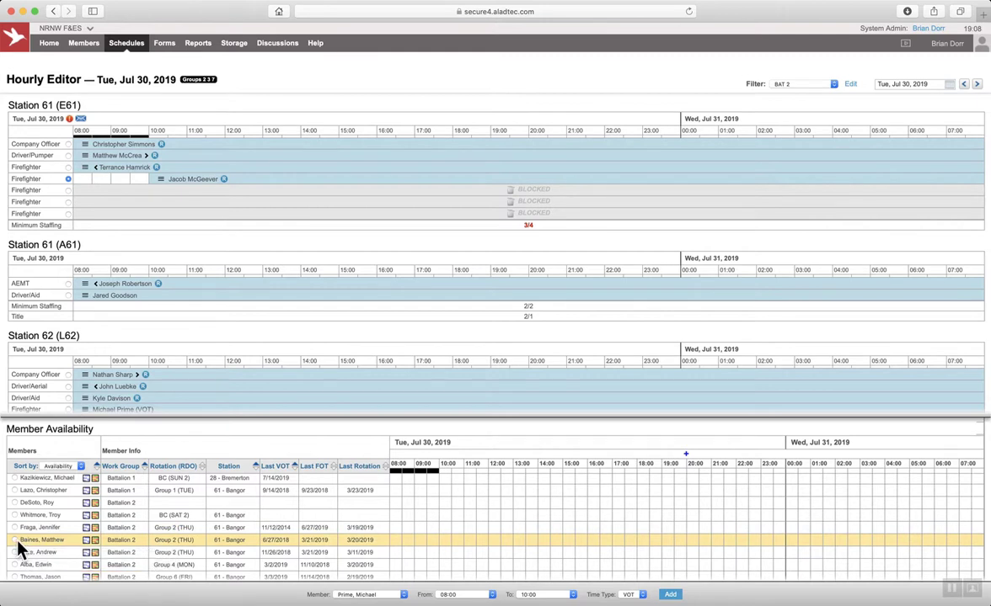
pyautogui.click(635, 595)
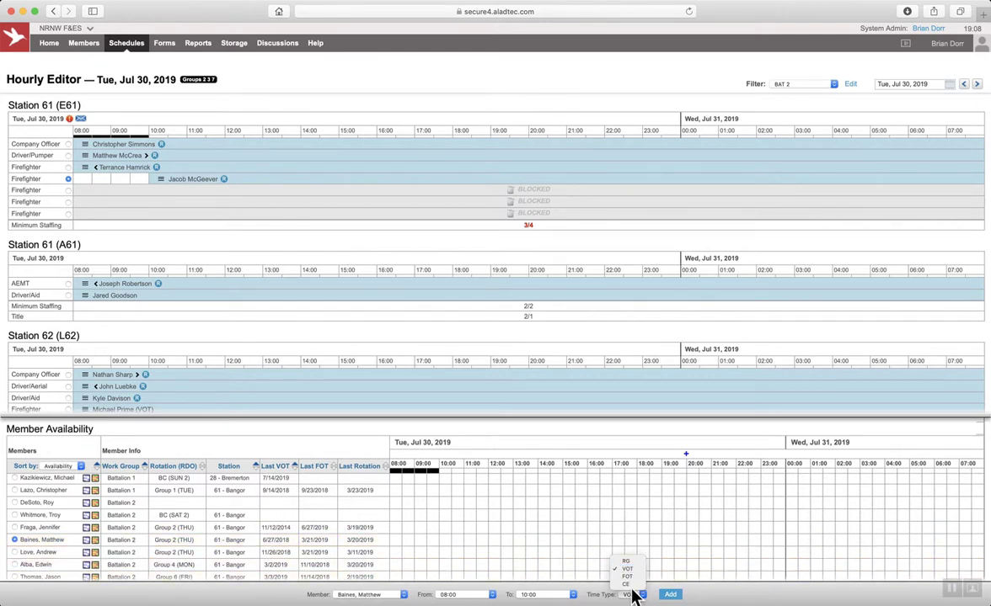
pyautogui.click(635, 595)
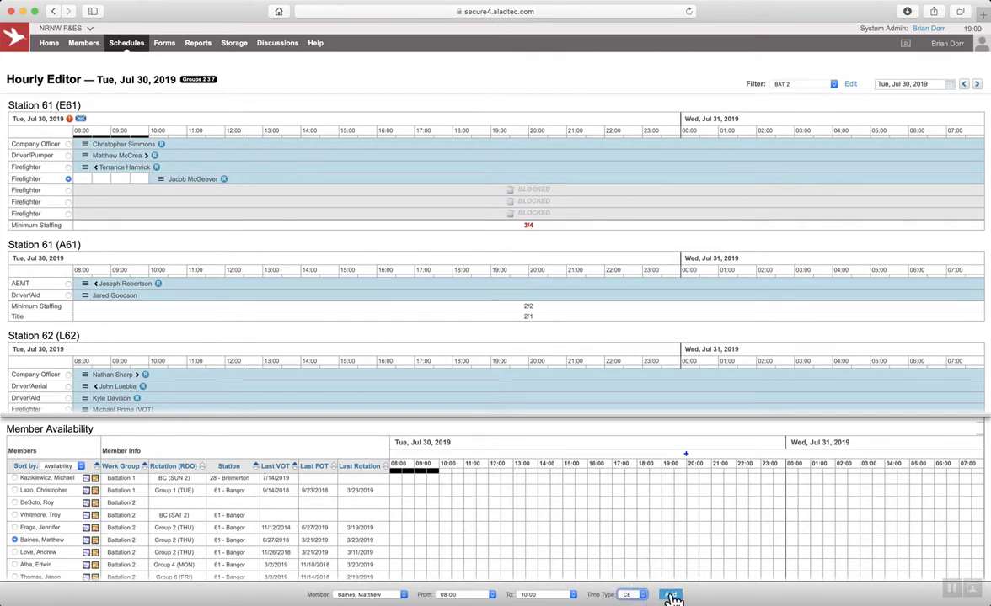
pyautogui.click(670, 596)
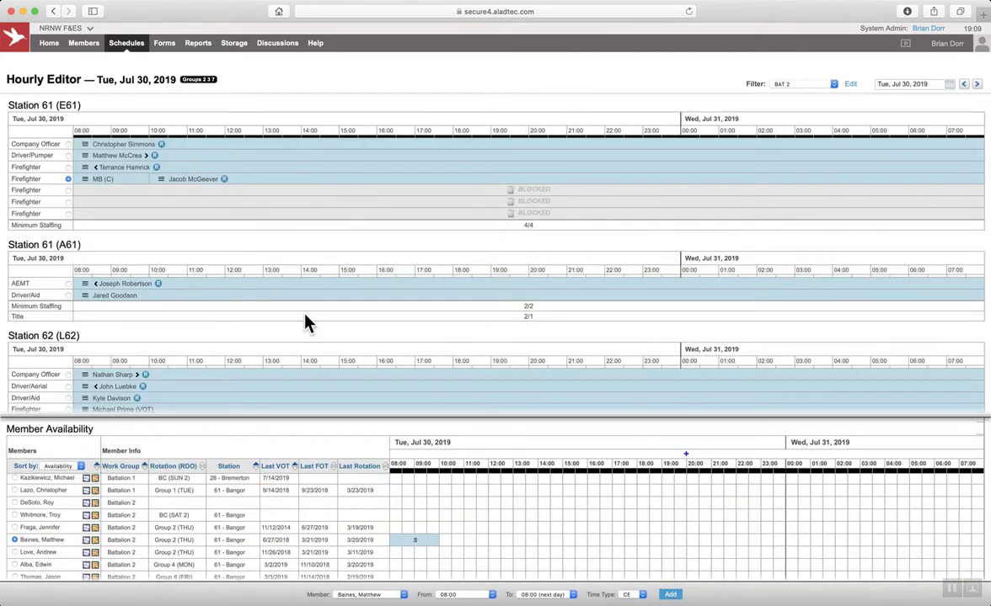
# Open the new two-hour shift's Change Time Type dialog and close it without changes.
pyautogui.moveTo(98, 180)
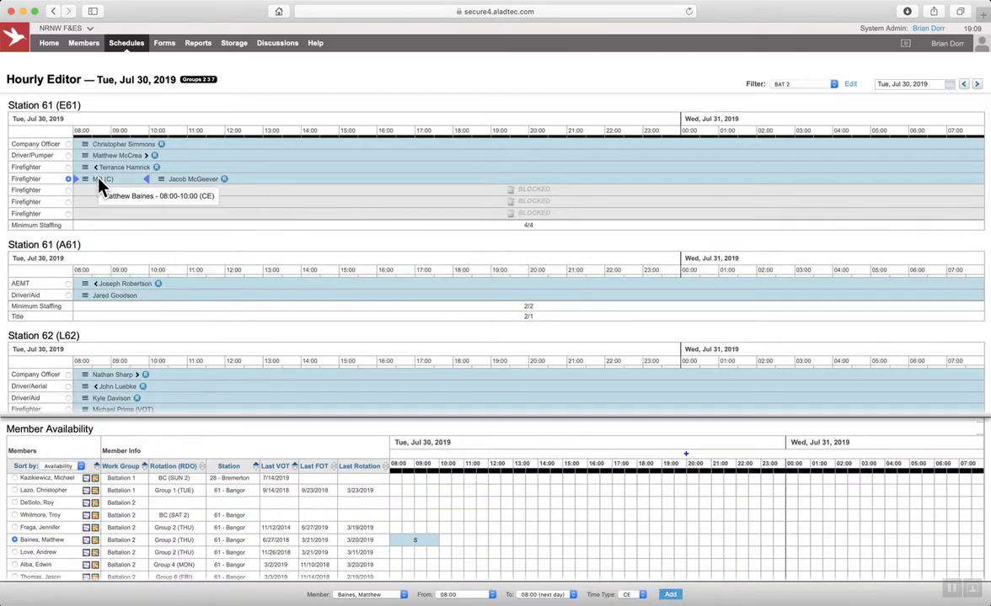
pyautogui.click(96, 181)
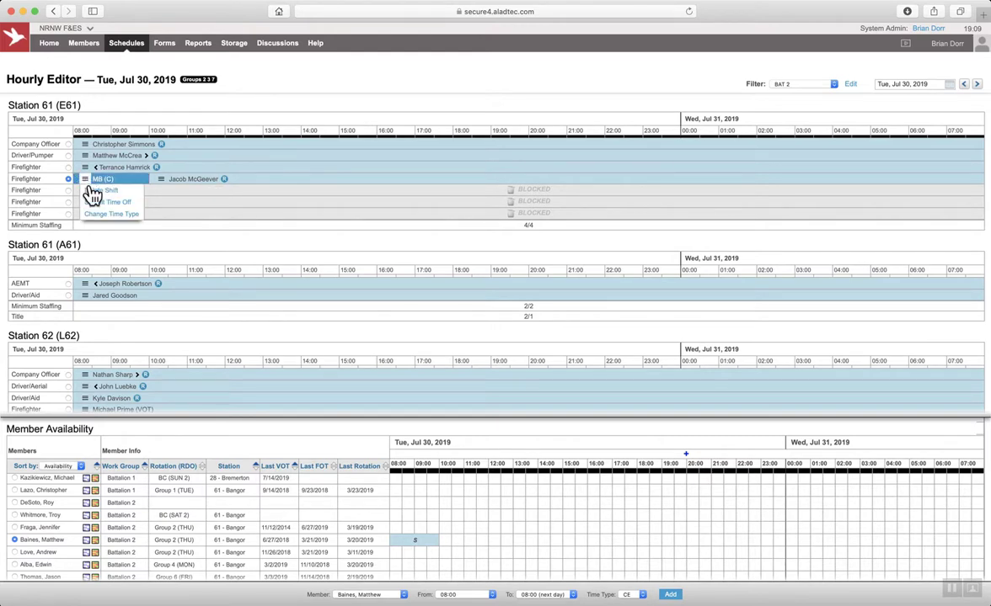
pyautogui.click(99, 215)
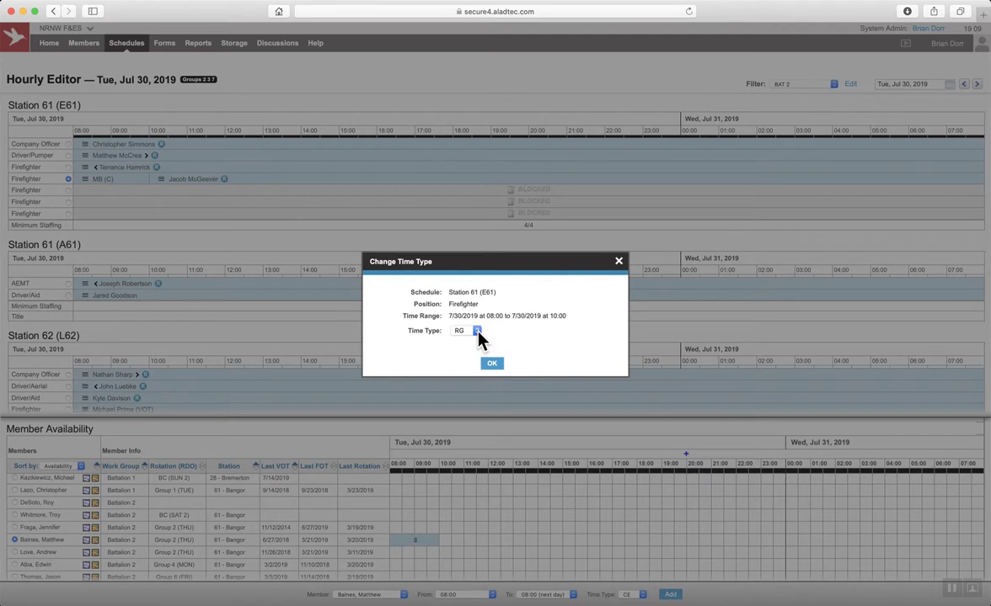
pyautogui.click(477, 332)
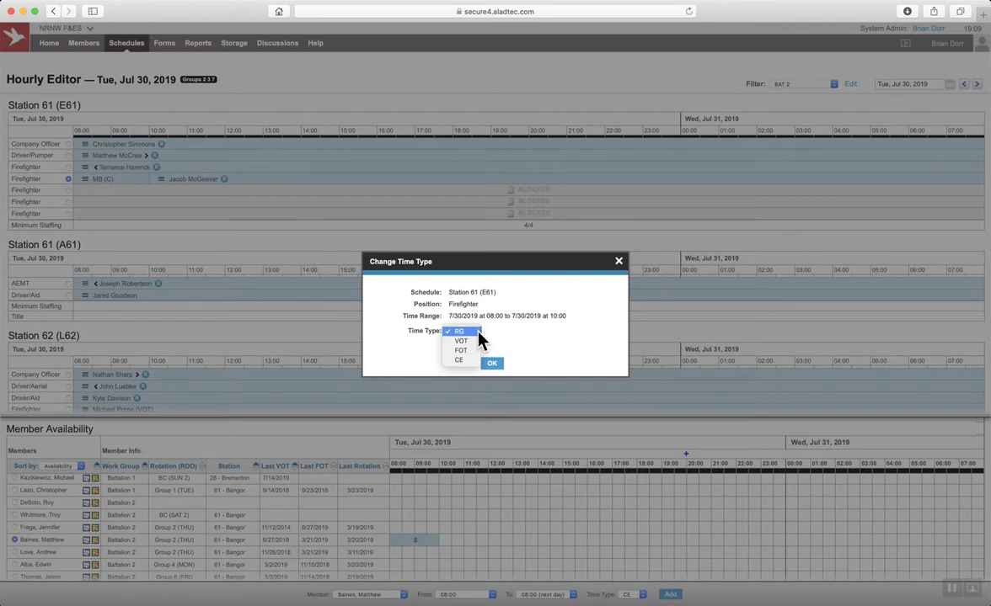
pyautogui.click(619, 262)
pyautogui.click(619, 262)
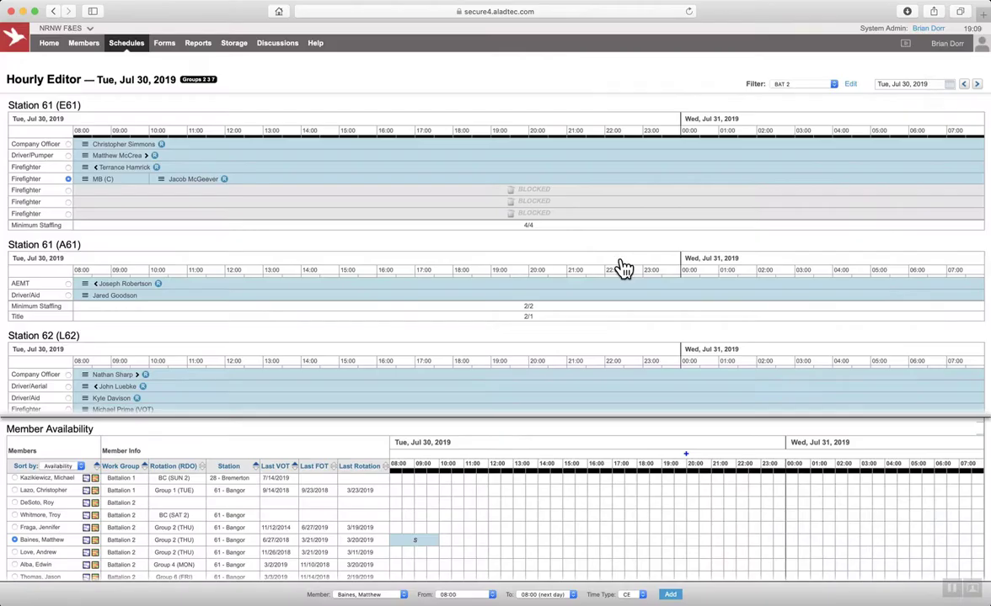
# Confirm staffing of BC61 1/1, E61 4/4 and A61 2/2, then open the Hourly Editor Guide.
pyautogui.scroll(3, 179, 238)
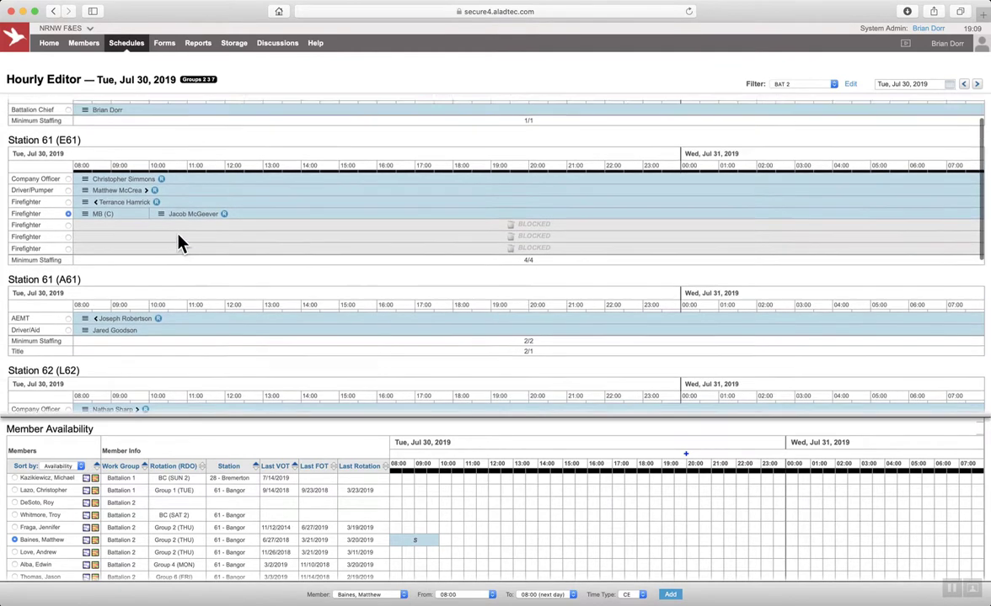
pyautogui.scroll(2, 179, 238)
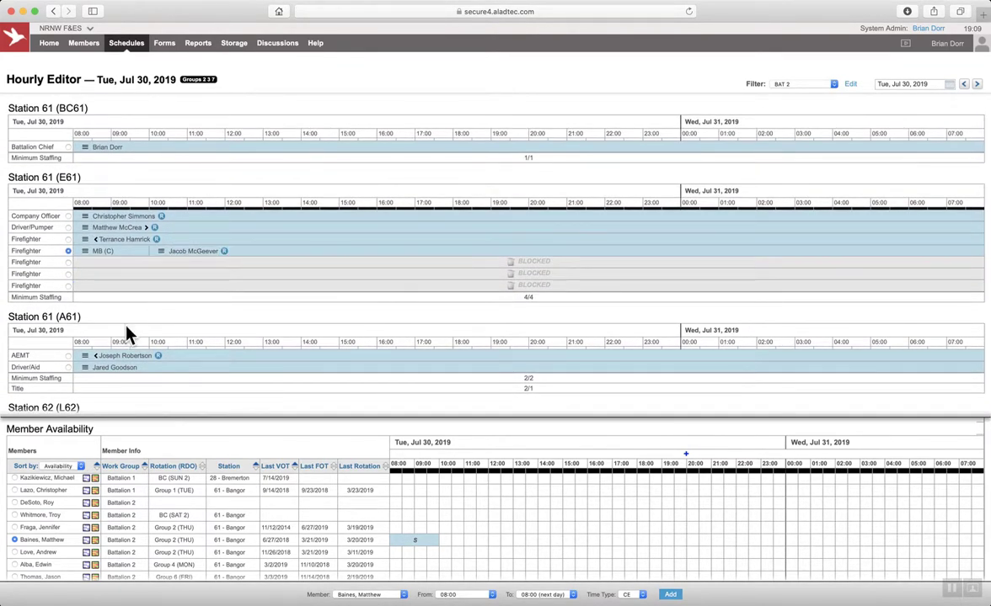
pyautogui.scroll(-5, 125, 330)
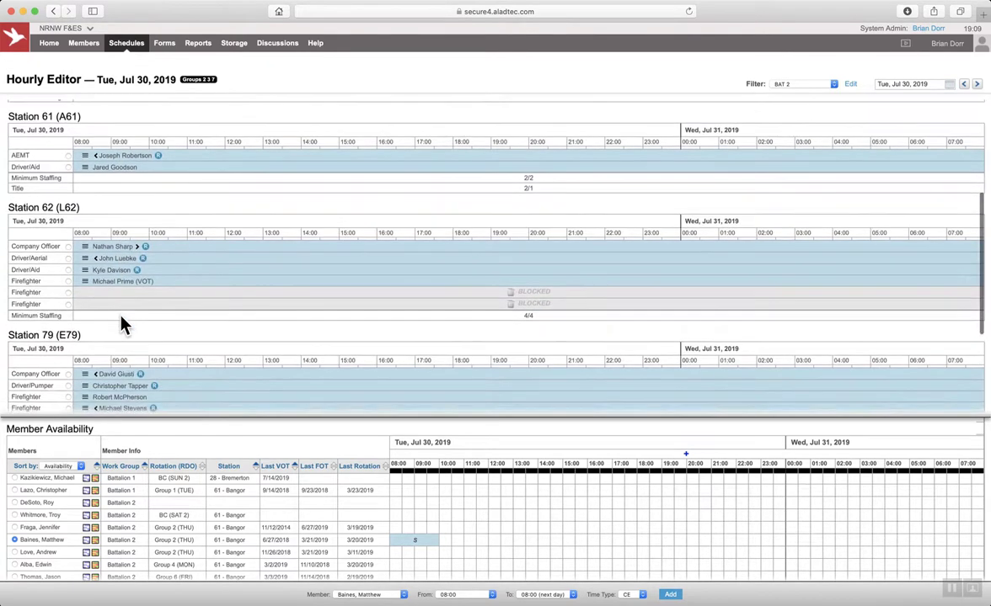
pyautogui.scroll(-4, 124, 326)
pyautogui.scroll(9, 122, 316)
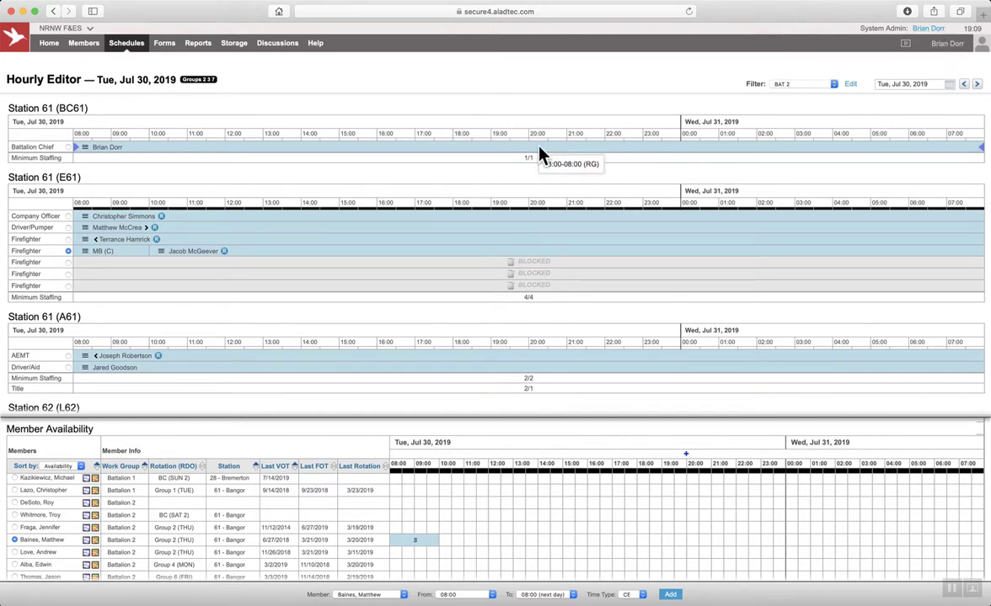
pyautogui.click(903, 45)
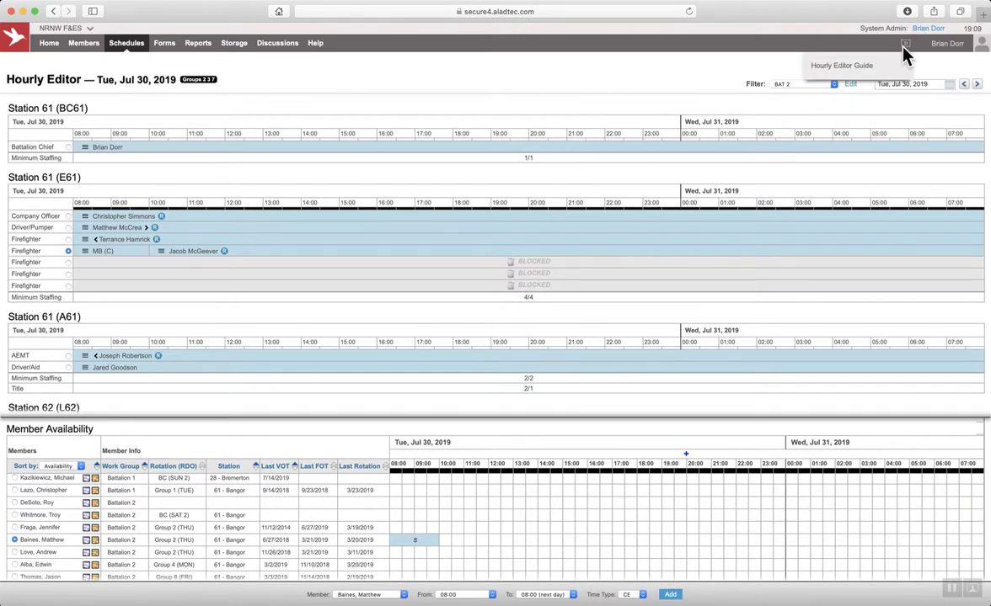